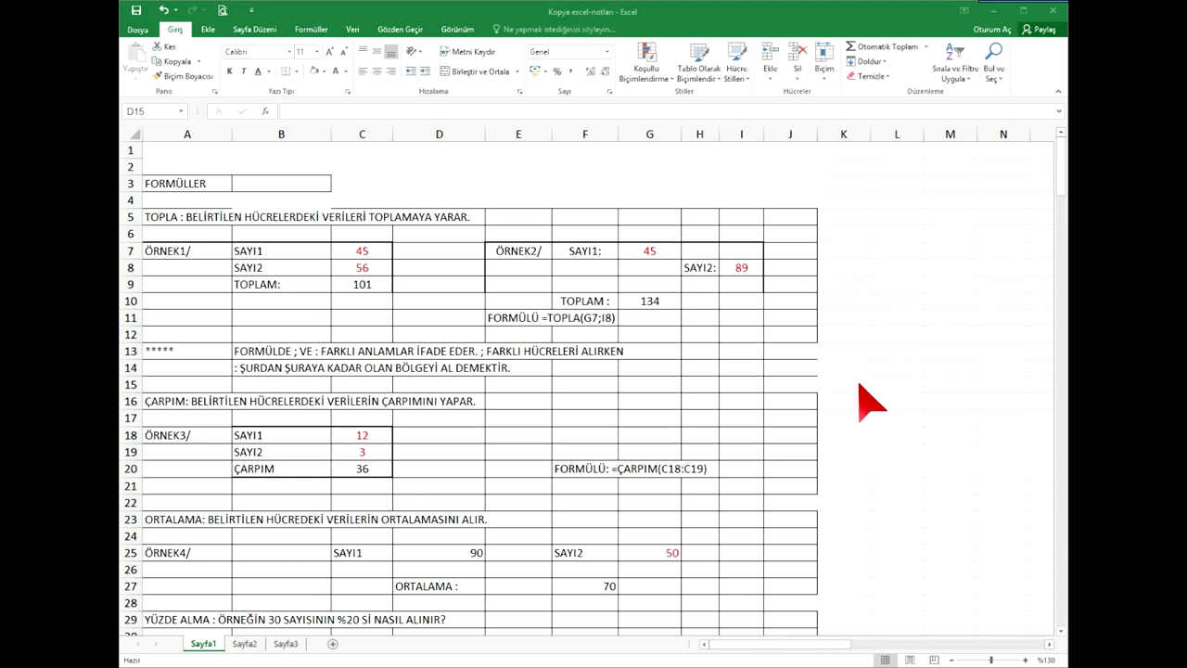
Select cell F3 and scroll through the Sayfa1 formula notes.
click(603, 183)
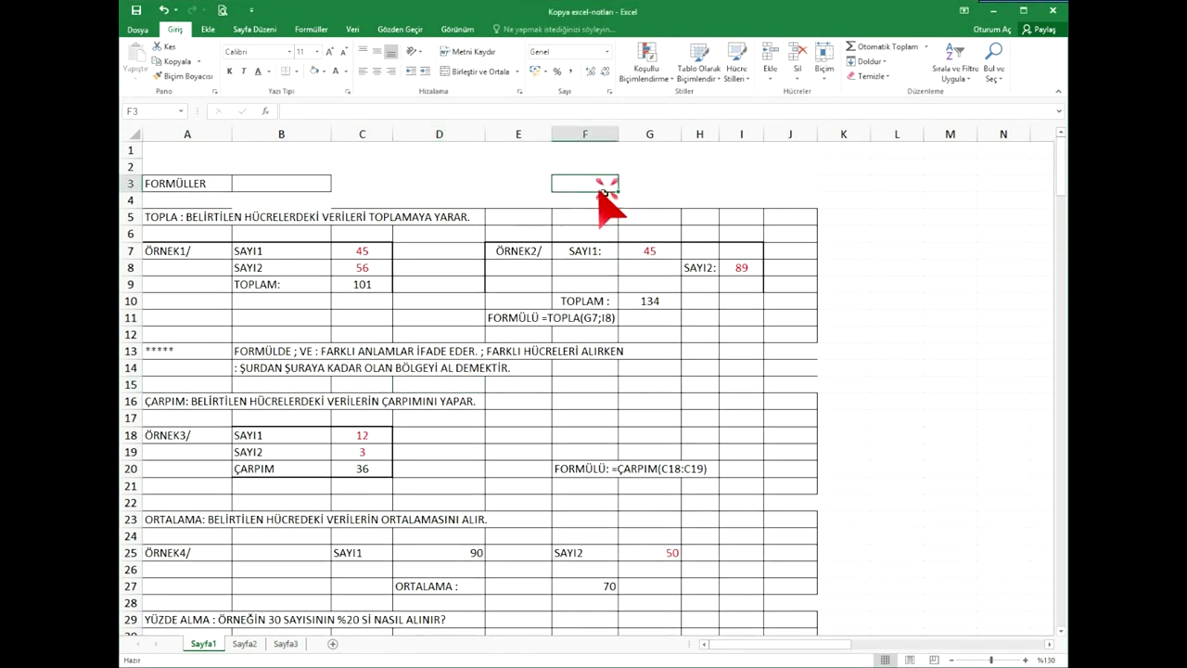
scroll(437, 299, down, 3)
scroll(483, 433, down, 9)
scroll(484, 433, down, 8)
scroll(490, 455, down, 12)
scroll(544, 472, down, 9)
scroll(721, 477, down, 9)
scroll(1028, 472, down, 5)
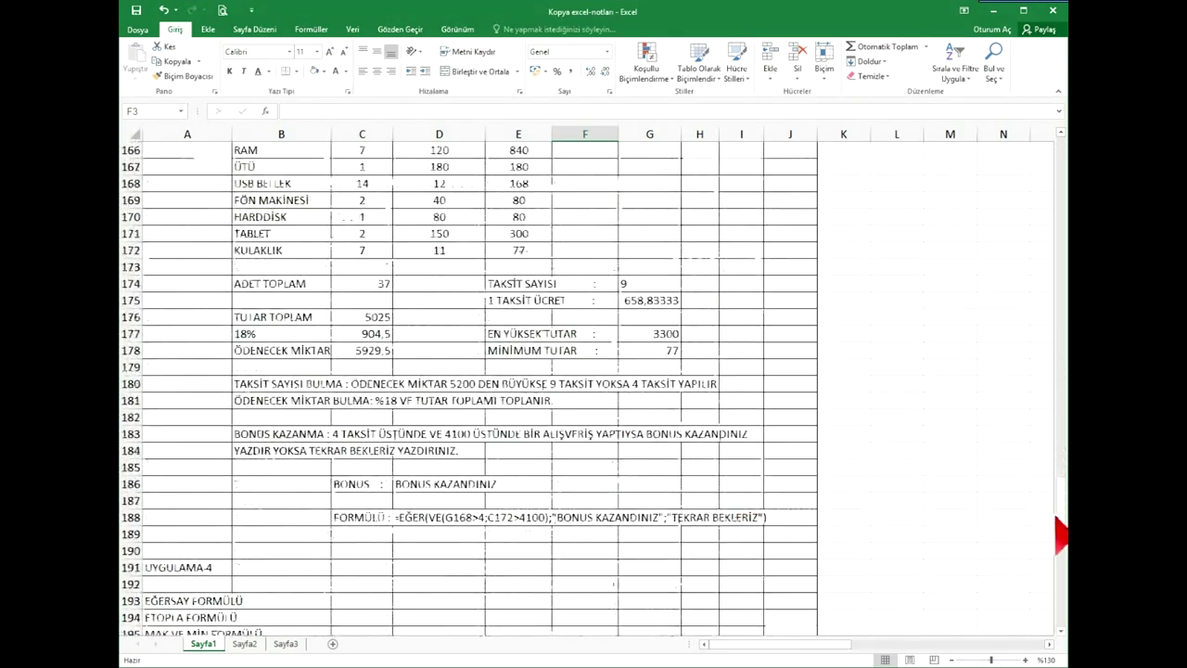
scroll(1062, 460, down, 10)
scroll(1062, 459, down, 5)
scroll(1062, 459, up, 5)
scroll(1062, 460, up, 20)
scroll(1062, 460, up, 13)
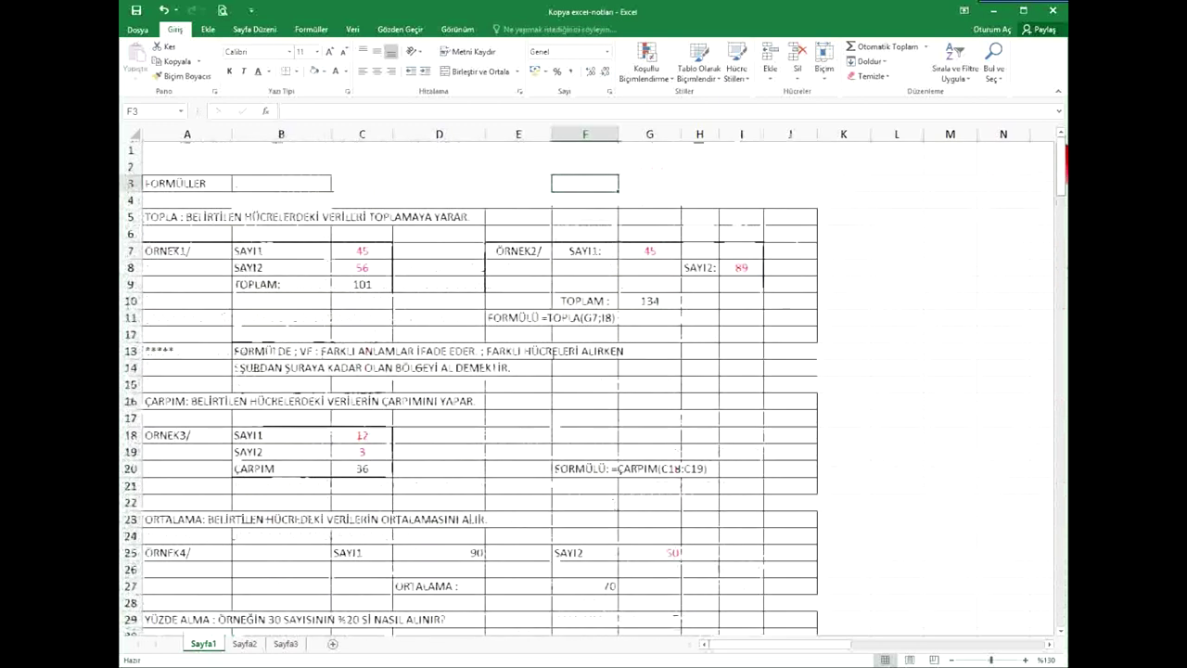
Bring up the Görünüm (View) display options and select cell H14.
click(447, 28)
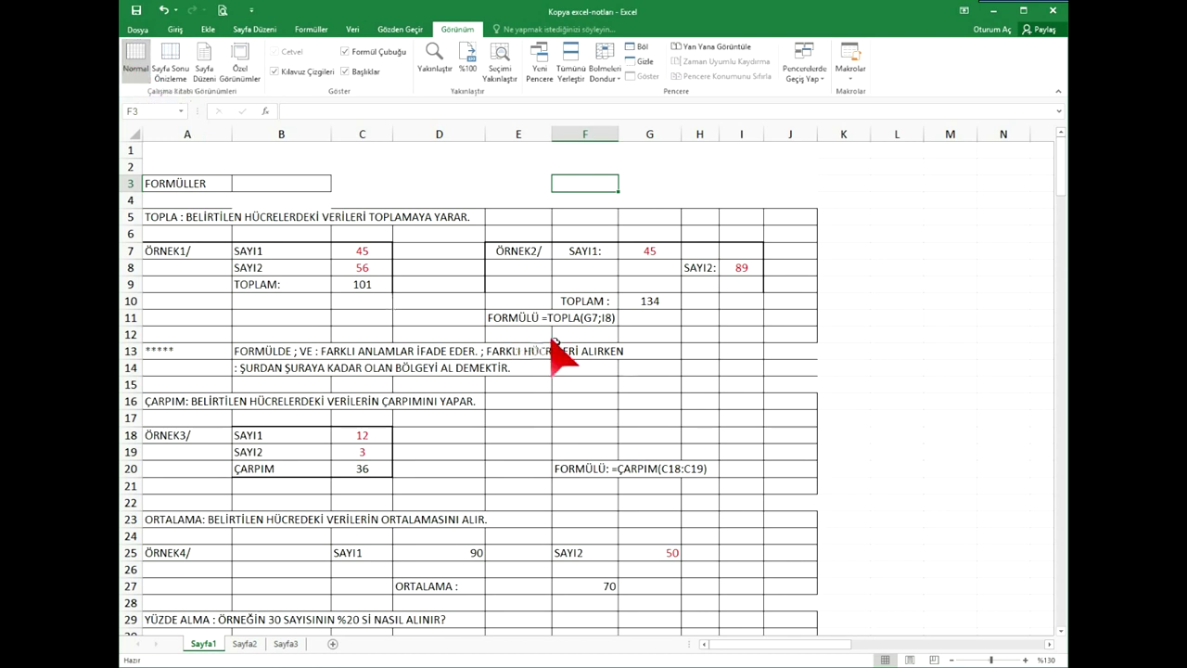
click(697, 368)
scroll(795, 640, right, 5)
scroll(755, 644, left, 5)
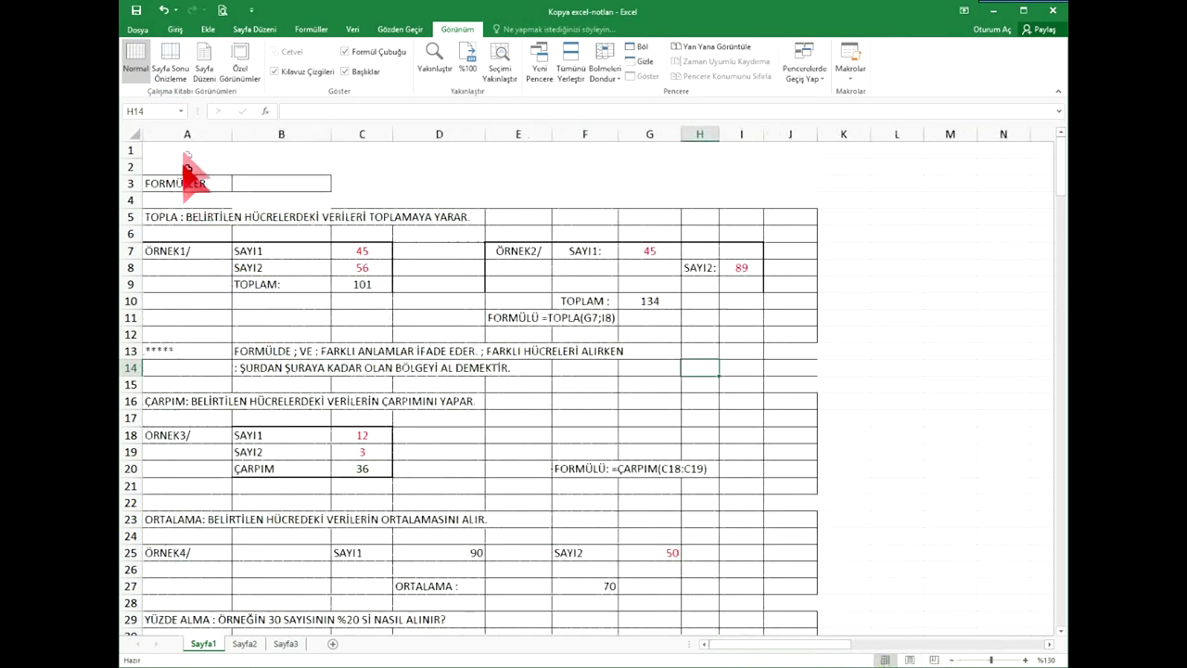
Switch Sayfa1 to Page Break Preview and scroll down to the lower pages.
click(171, 61)
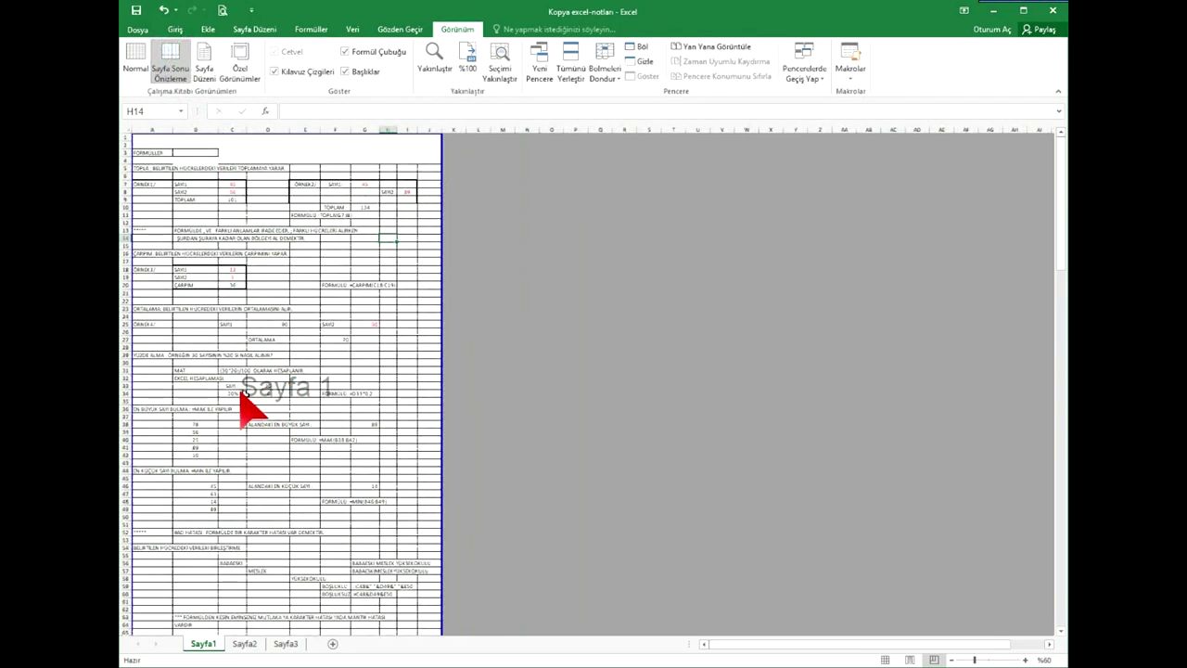
scroll(278, 408, down, 3)
scroll(297, 410, down, 3)
scroll(295, 410, down, 6)
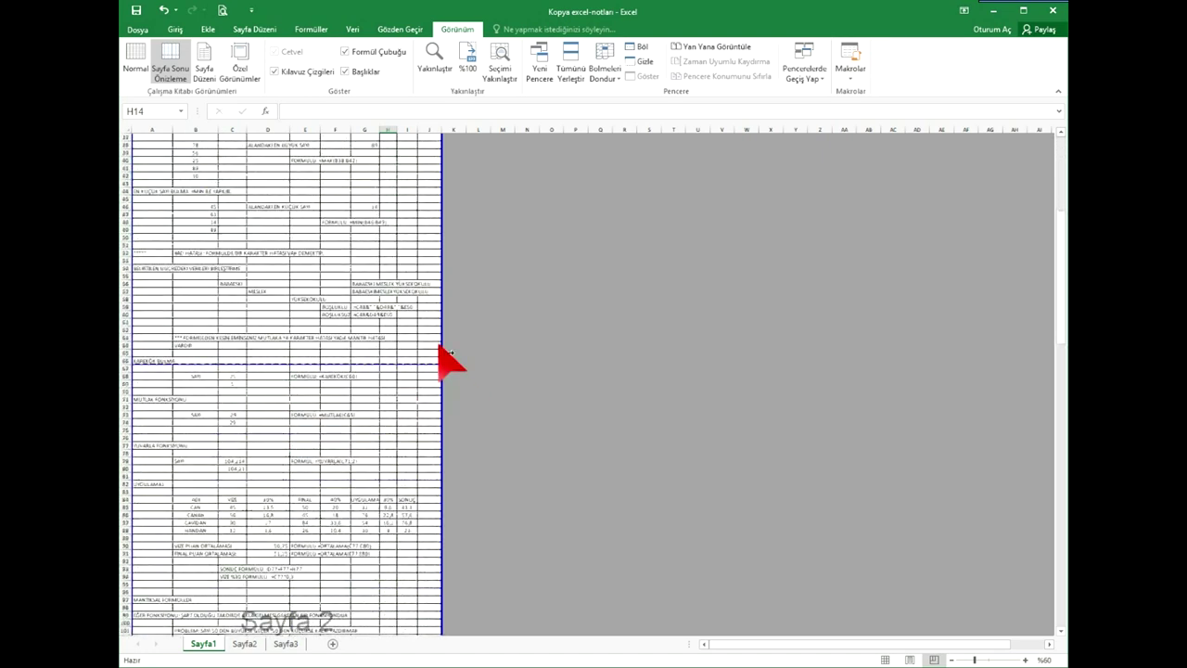
scroll(384, 424, down, 3)
scroll(278, 516, down, 2)
scroll(300, 538, down, 6)
scroll(297, 533, down, 7)
scroll(297, 528, down, 5)
scroll(297, 528, down, 4)
scroll(297, 529, down, 6)
scroll(297, 529, down, 6)
Enter throwaway text 'asd' and a long 'sdfsdf' line in cell E238 and below.
click(297, 482)
text(asd)
key(Return)
text(sdfsdf sdfsdf sdfsdf sdfsdf sdfsdf sdfsdf sdfsdf dfsd f sdfsdf sdfsdf sdfsdf sdfsdf sdfsdf sdfsdf sdfsdf sdfsdf)
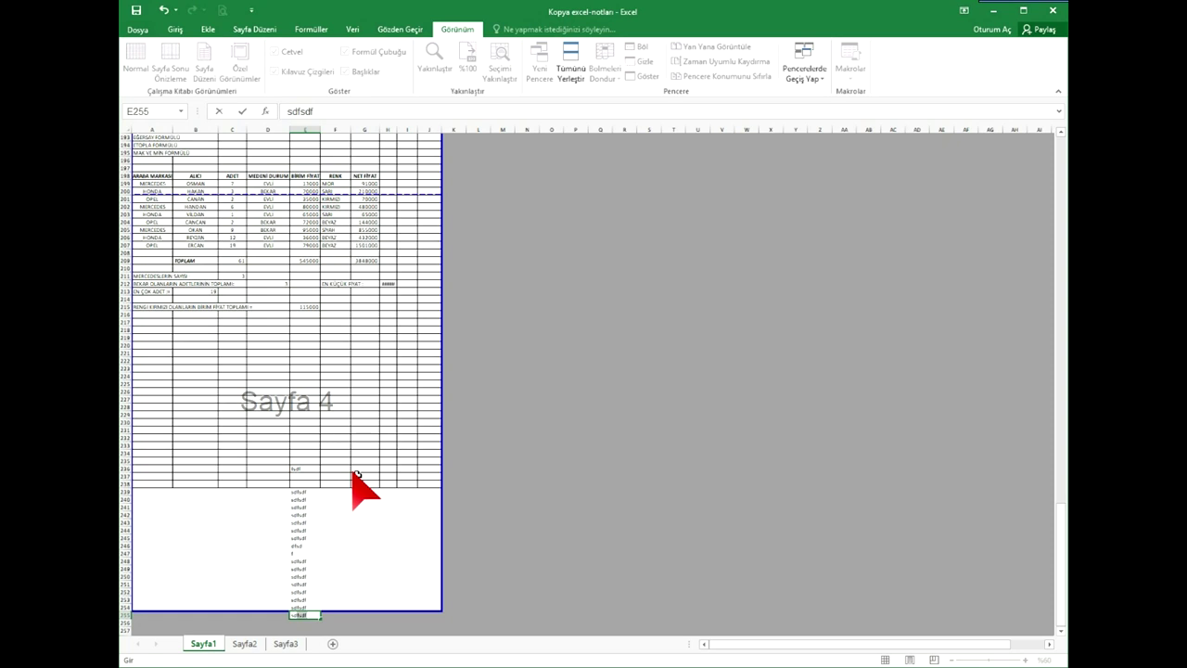
Undo the test entries with Ctrl+Z and switch Sayfa1 to Page Layout view.
key(Escape)
key(ctrl+z)
key(ctrl+z)
key(ctrl+z)
key(ctrl+z)
key(ctrl+z)
key(ctrl+z)
key(ctrl+z)
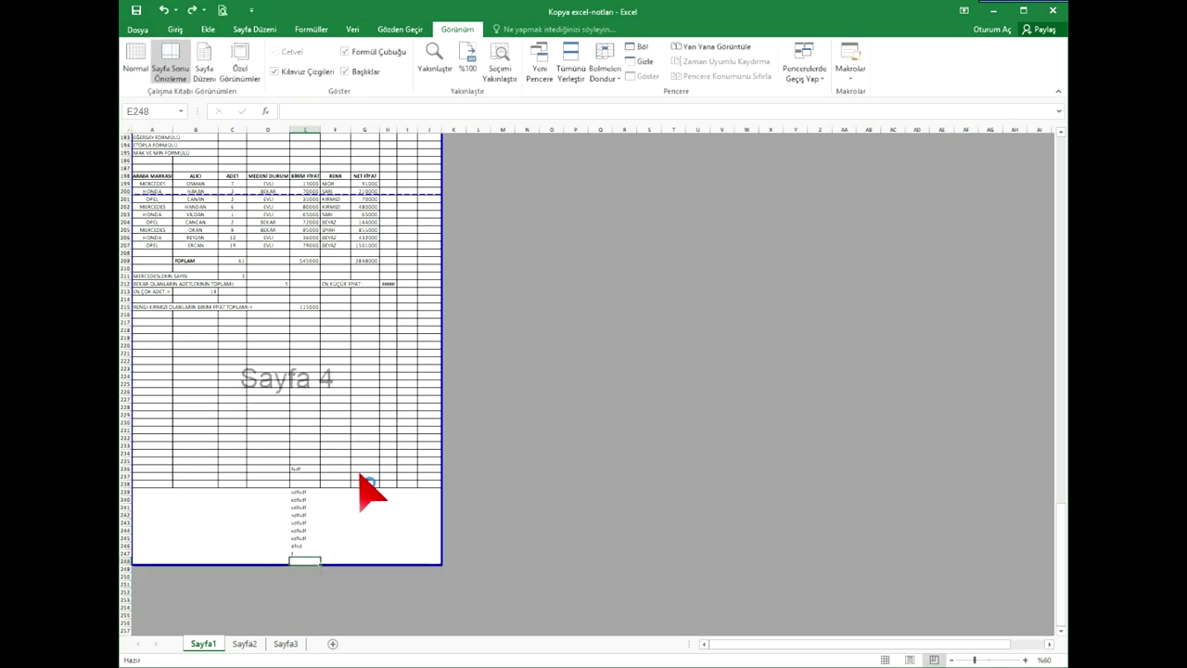
key(ctrl+z)
key(ctrl+z)
key(ctrl+z)
key(alt+w)
key(p)
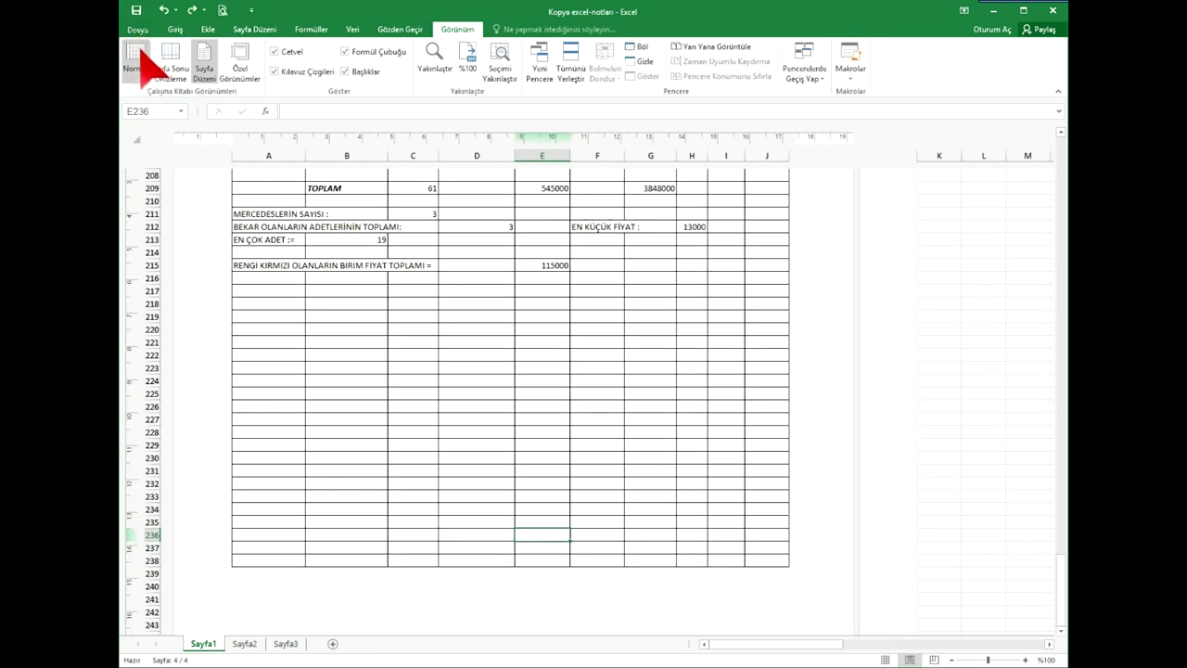
click(136, 57)
click(165, 57)
scroll(339, 437, up, 5)
scroll(371, 523, up, 5)
scroll(375, 526, up, 5)
scroll(375, 527, up, 10)
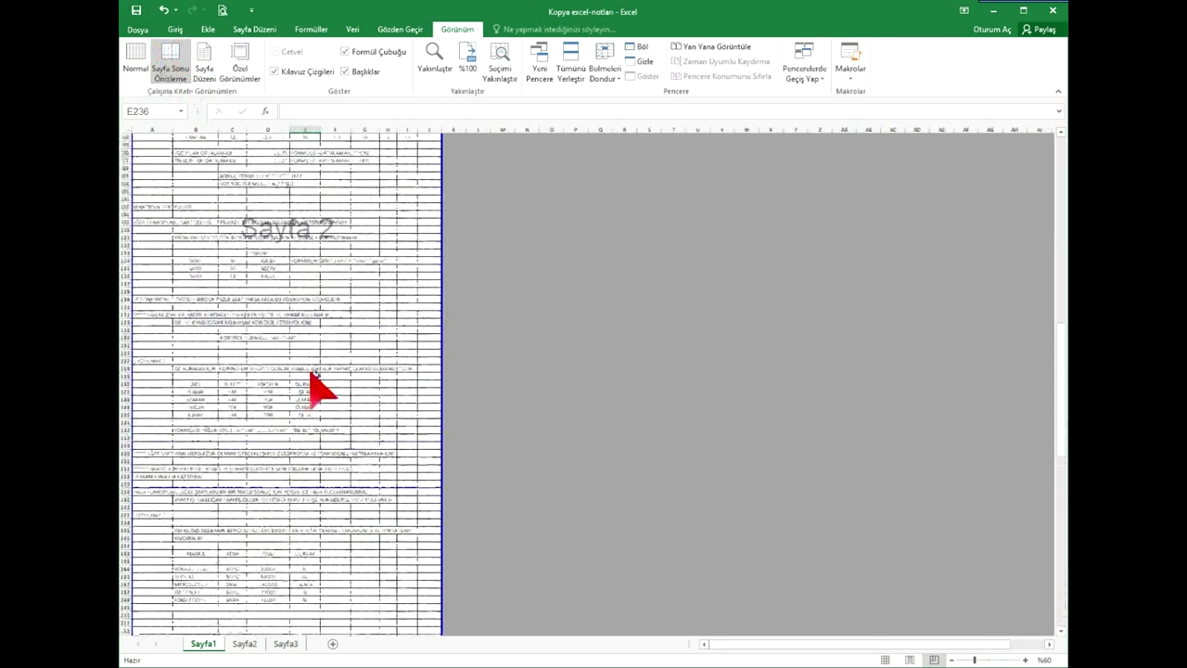
click(204, 69)
scroll(563, 543, up, 10)
scroll(577, 551, up, 10)
scroll(588, 578, up, 10)
drag(1060, 348, 1061, 158)
scroll(728, 399, down, 3)
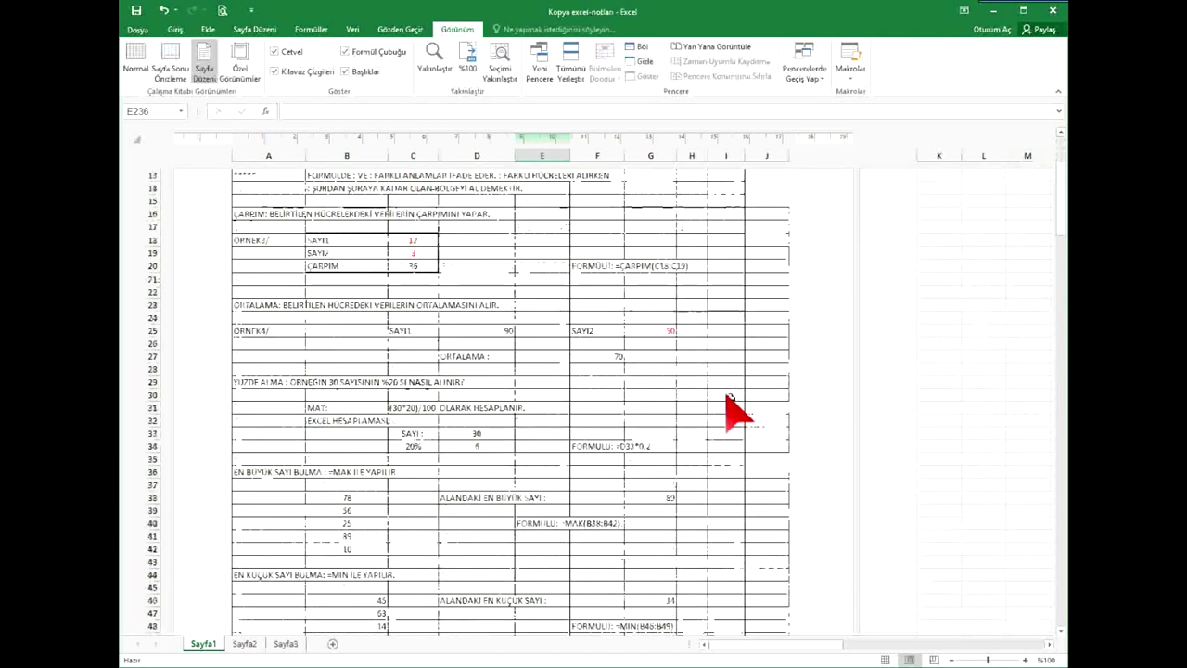
ctrl+scroll(729, 399, down, 2)
ctrl+scroll(727, 417, down, 2)
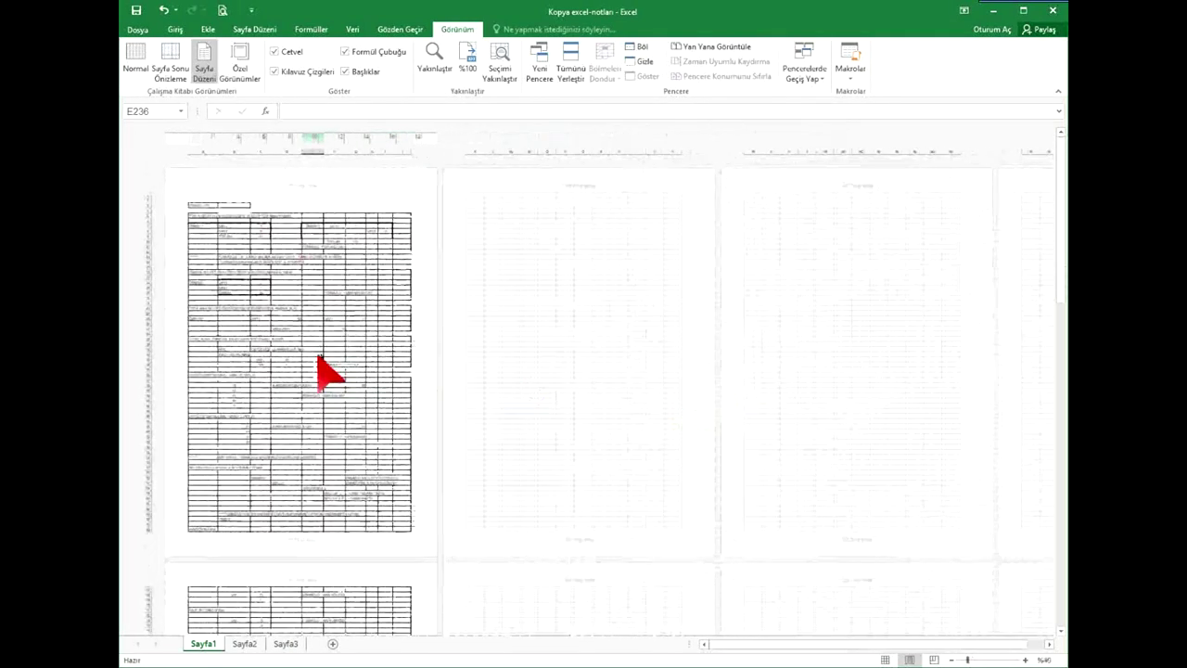
ctrl+scroll(278, 322, up, 1)
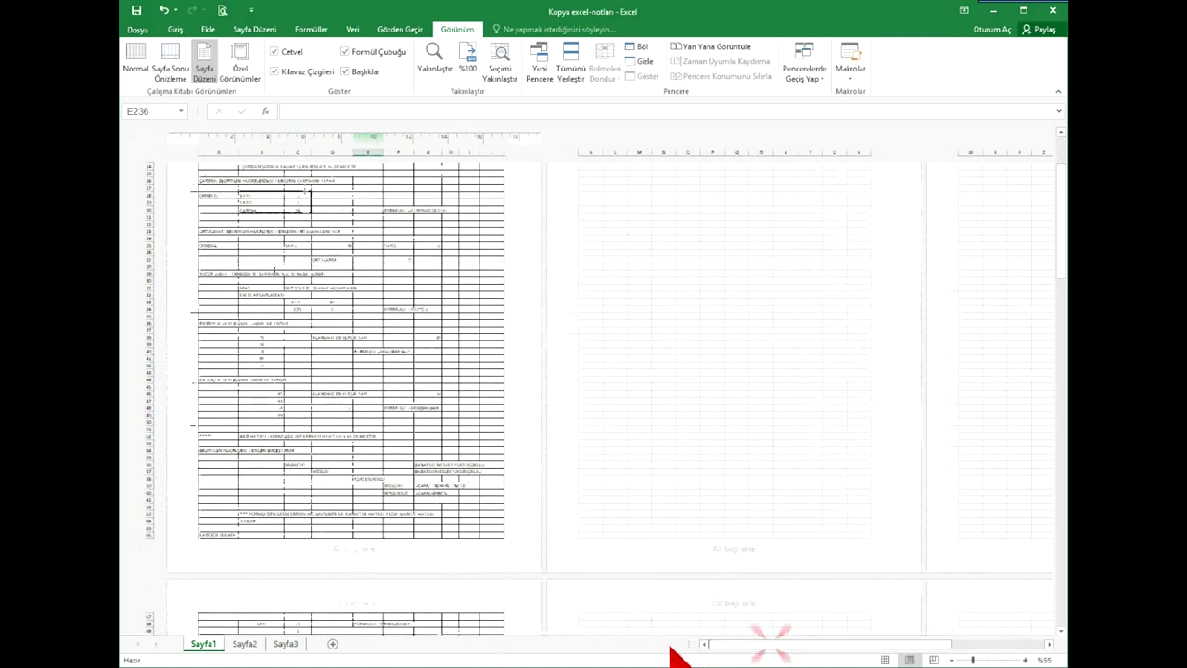
scroll(295, 366, up, 3)
scroll(290, 343, up, 3)
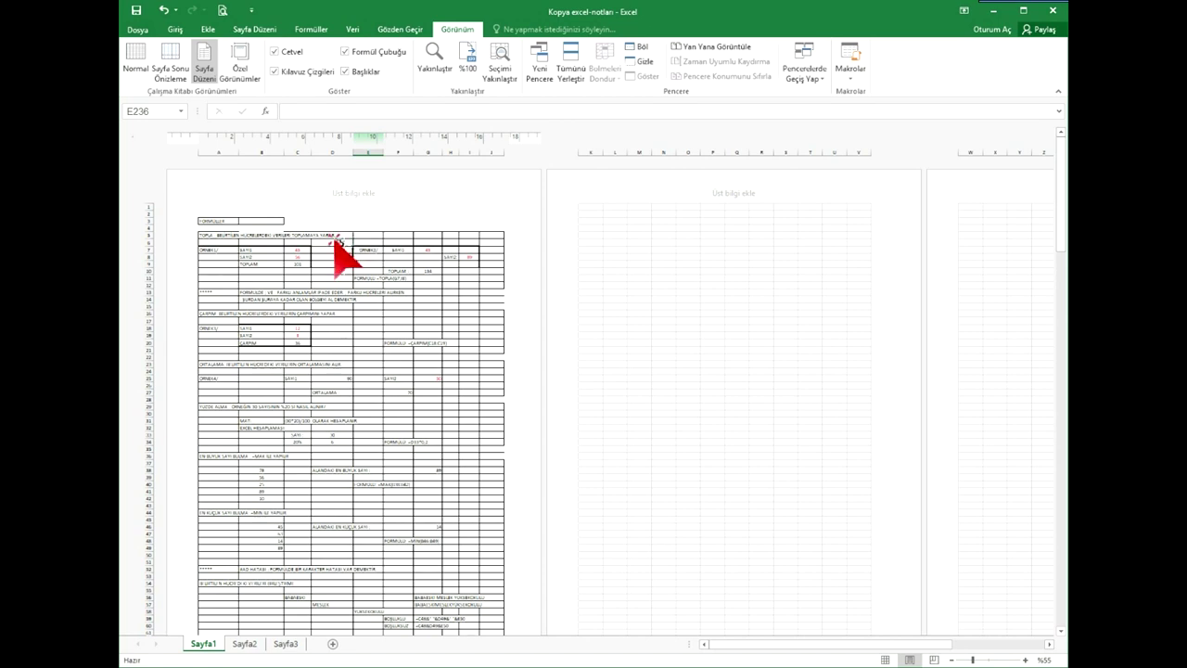
ctrl+scroll(336, 246, up, 3)
scroll(789, 644, left, 3)
scroll(547, 408, up, 2)
scroll(489, 246, down, 6)
scroll(522, 366, down, 6)
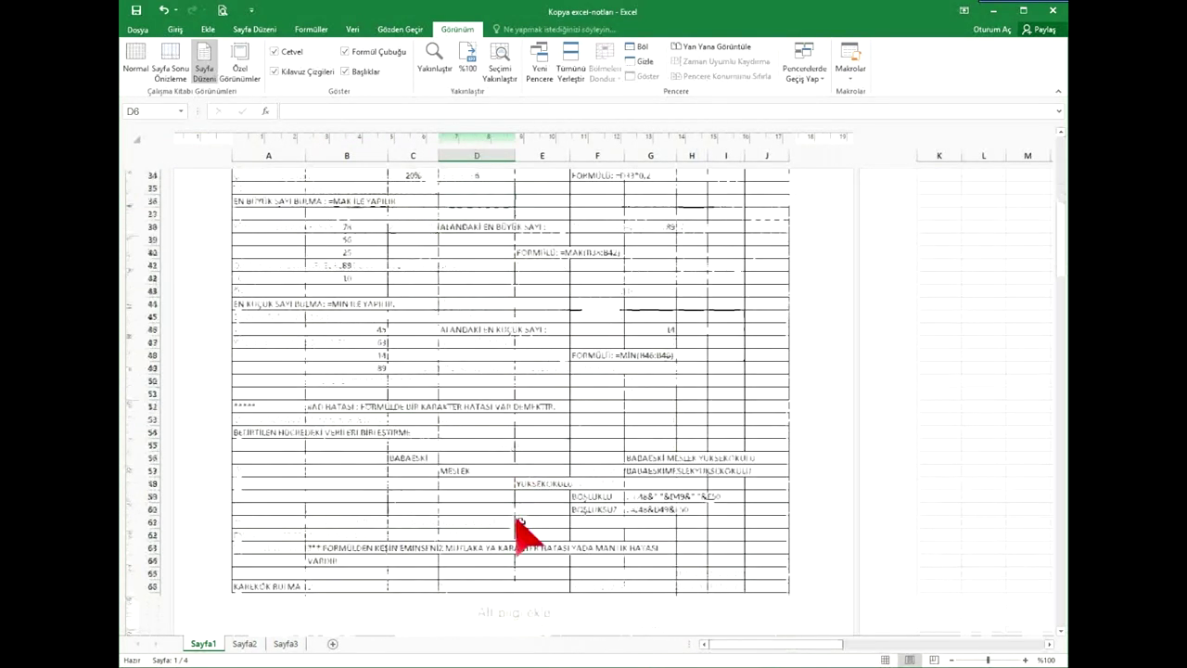
scroll(523, 529, down, 5)
scroll(489, 418, up, 5)
scroll(544, 451, up, 10)
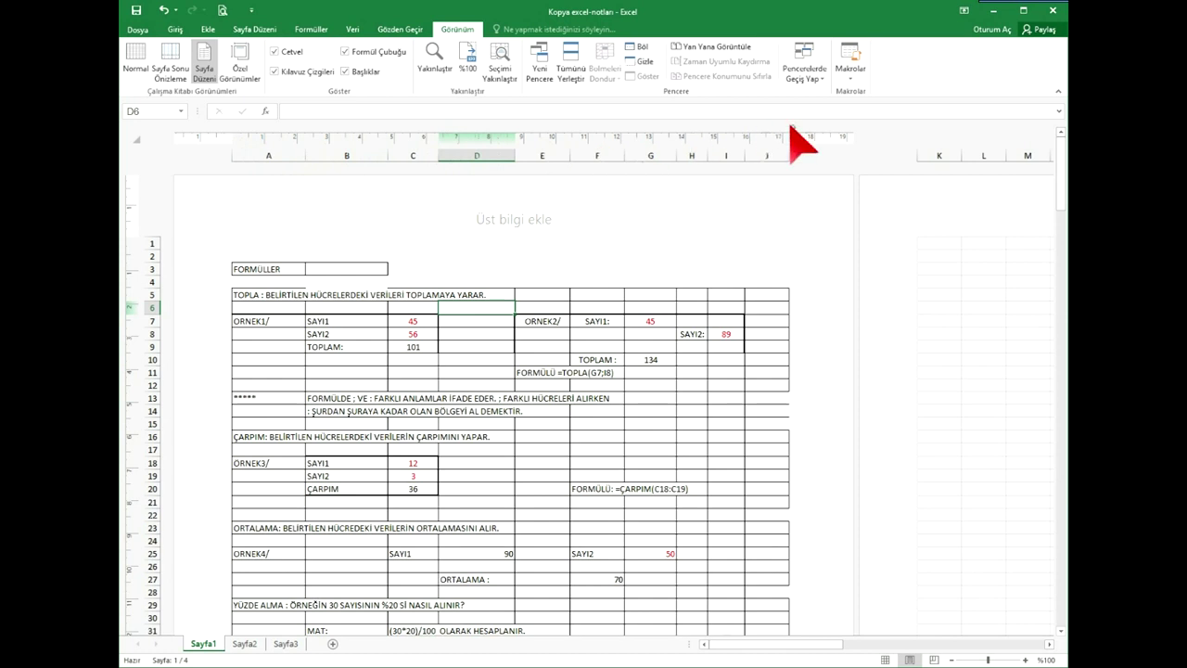
click(458, 351)
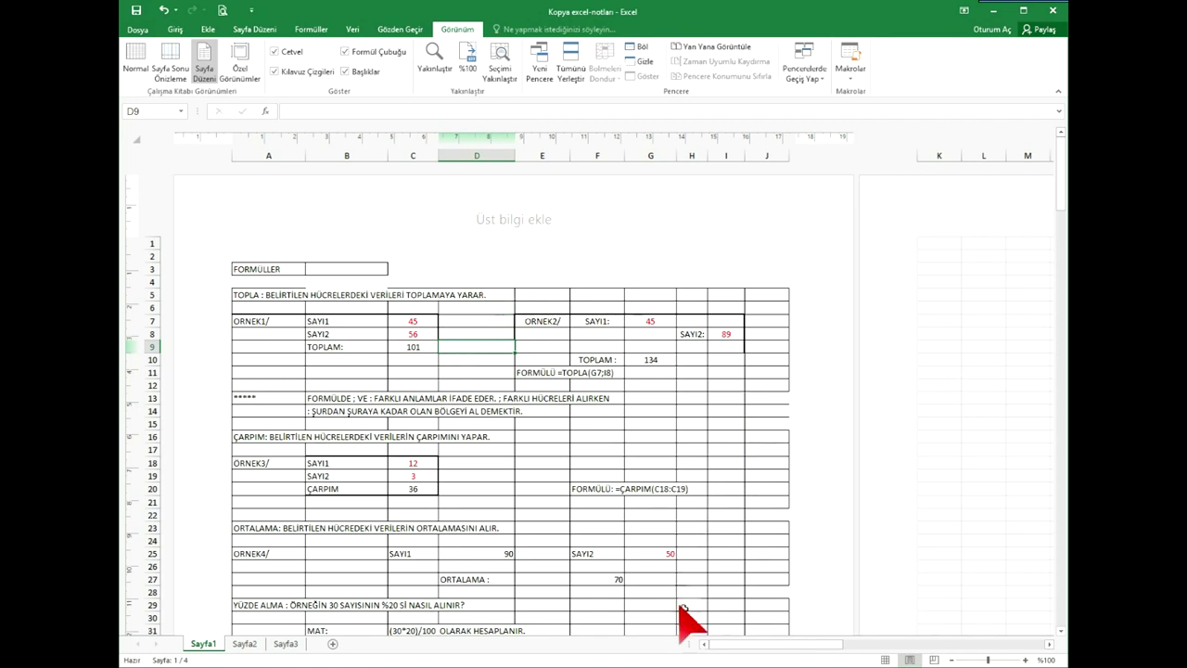
drag(749, 644, 514, 635)
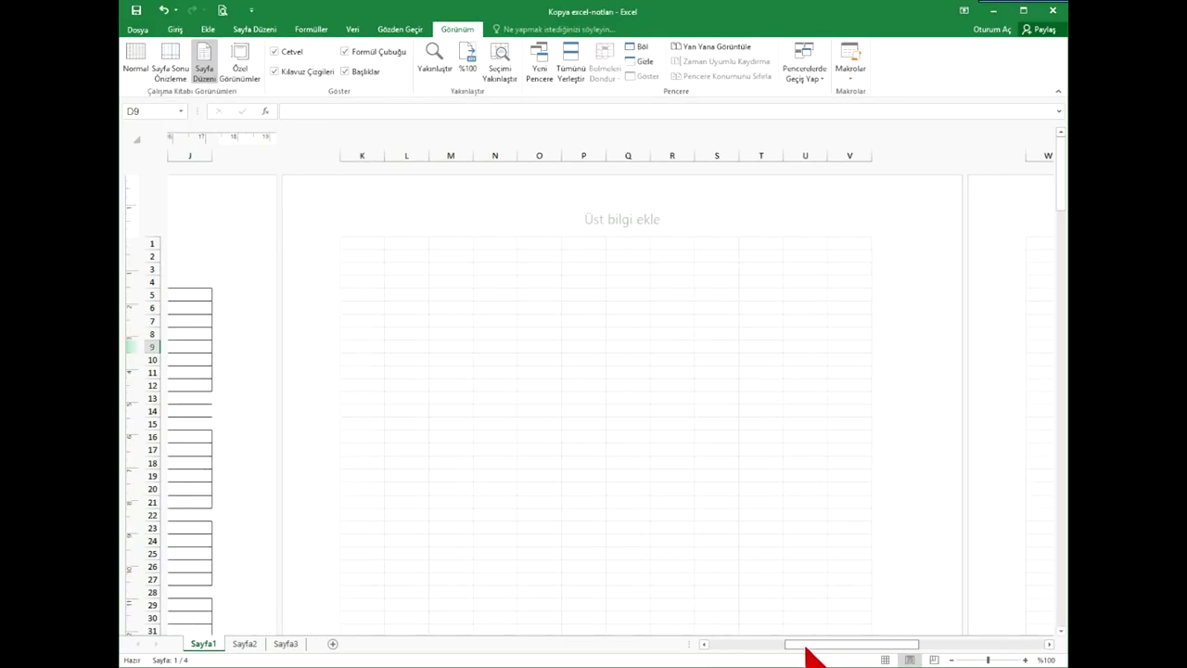
Show the blank Sayfa2 in Page Layout view and select a block of cells.
click(245, 644)
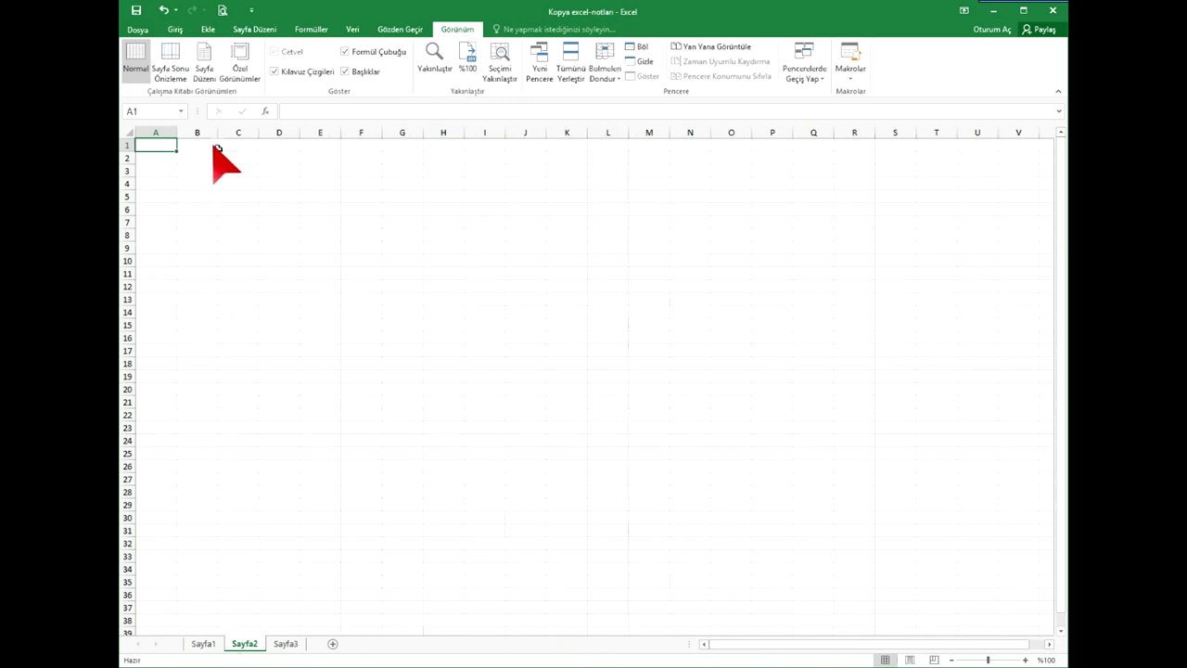
click(205, 61)
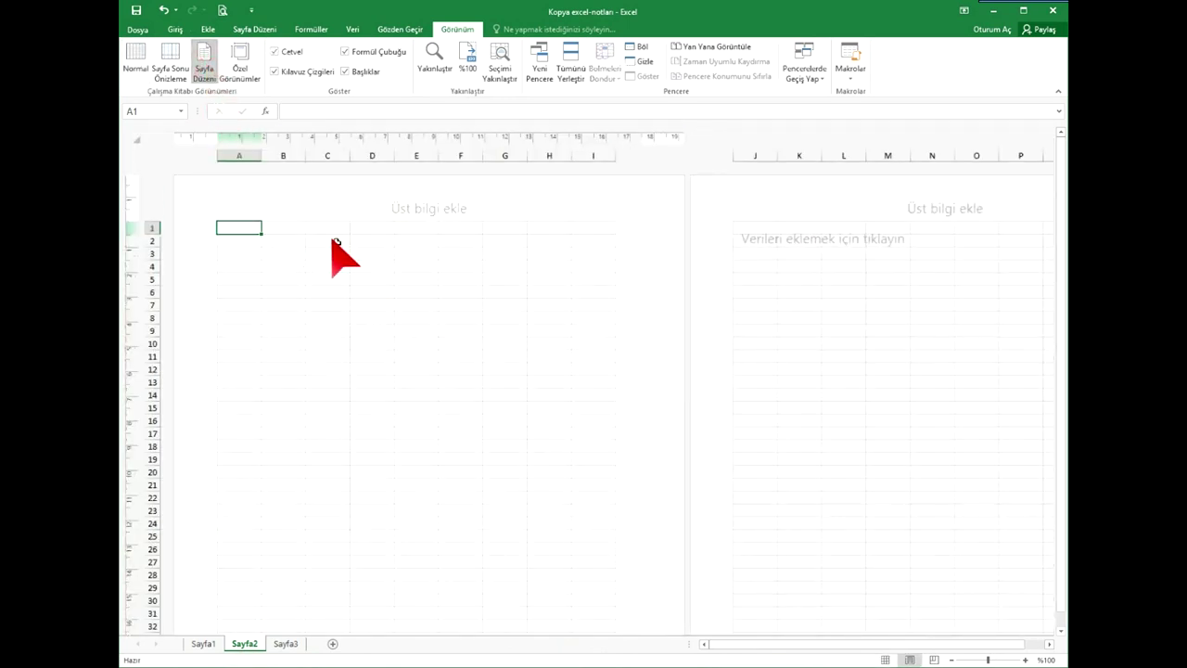
drag(240, 267, 468, 536)
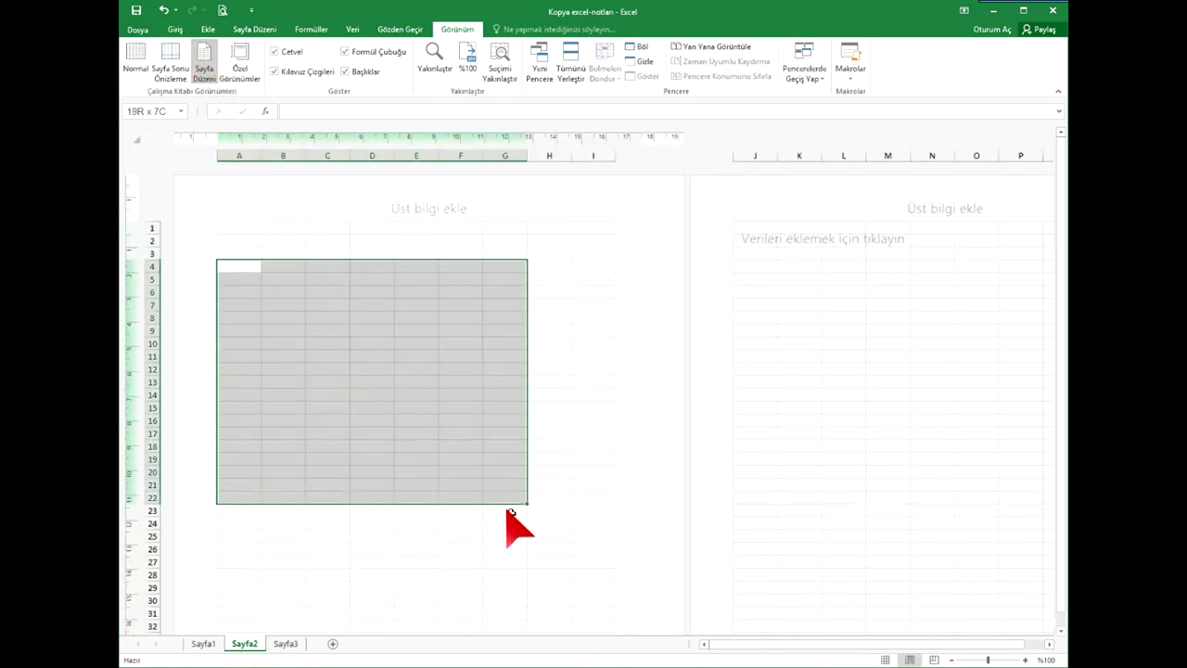
Widen columns A–C equally and column D to fill the page, then select A4:D31.
drag(239, 156, 415, 155)
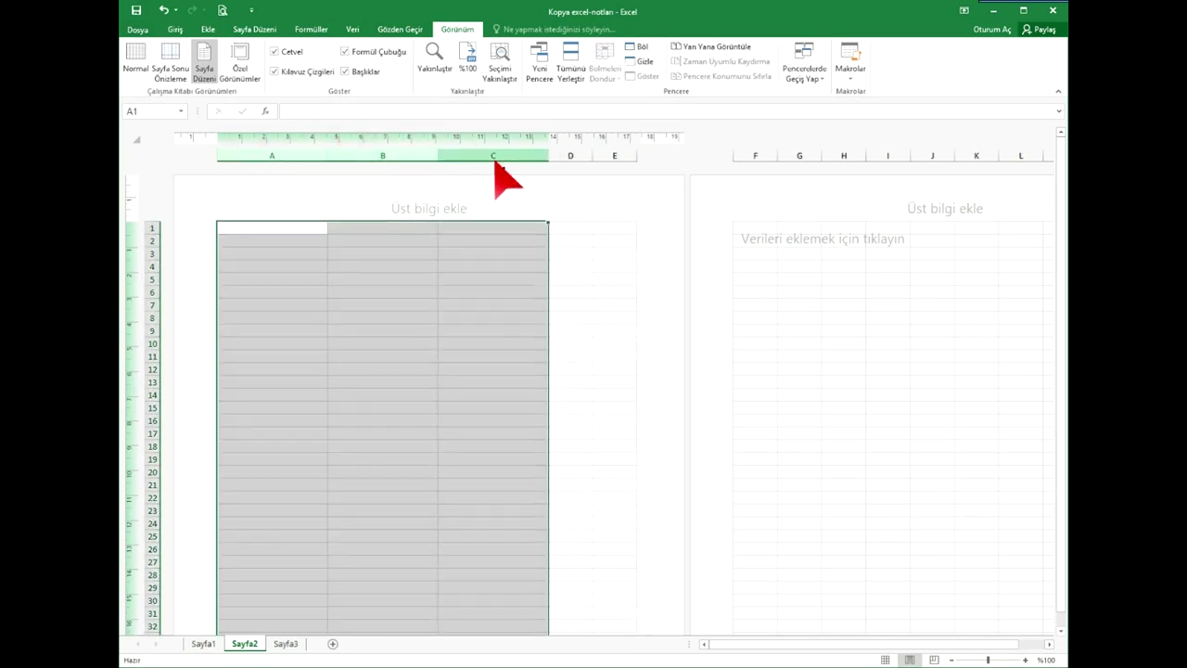
drag(599, 156, 638, 158)
click(470, 371)
mouse_move(254, 266)
mouse_down()
mouse_move(577, 556)
mouse_move(582, 615)
mouse_move(594, 614)
mouse_up()
Apply Tüm Kenarlıklar (All Borders) to A4:D31 and drag a row boundary to roughly double the row heights.
click(175, 29)
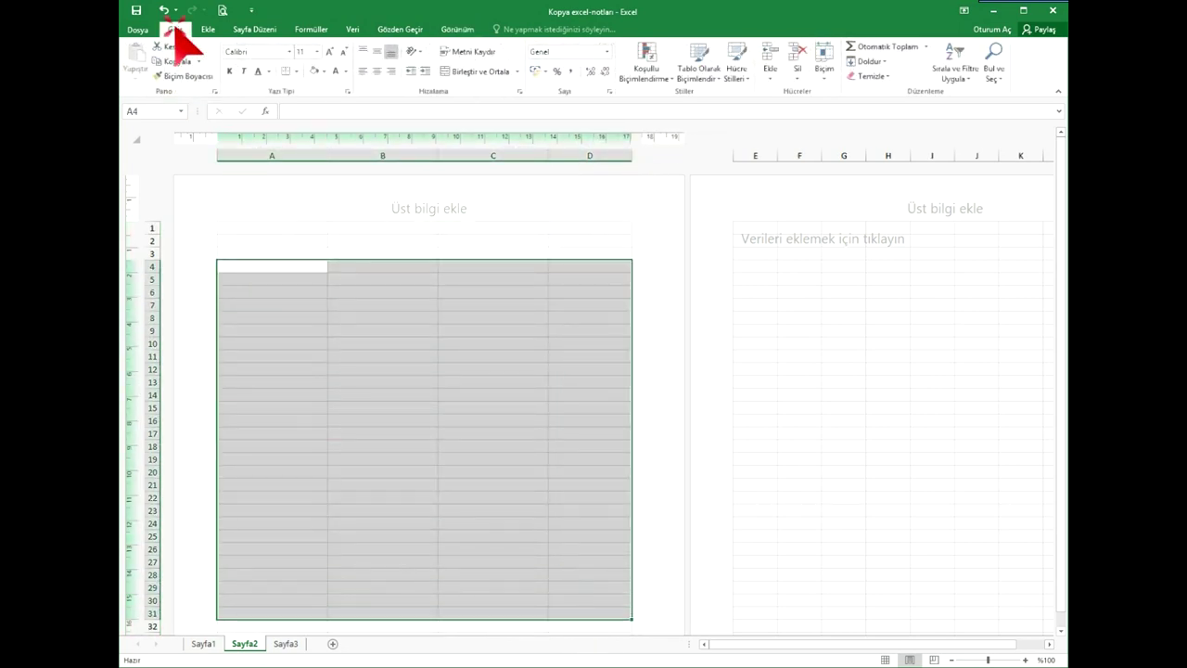
click(296, 71)
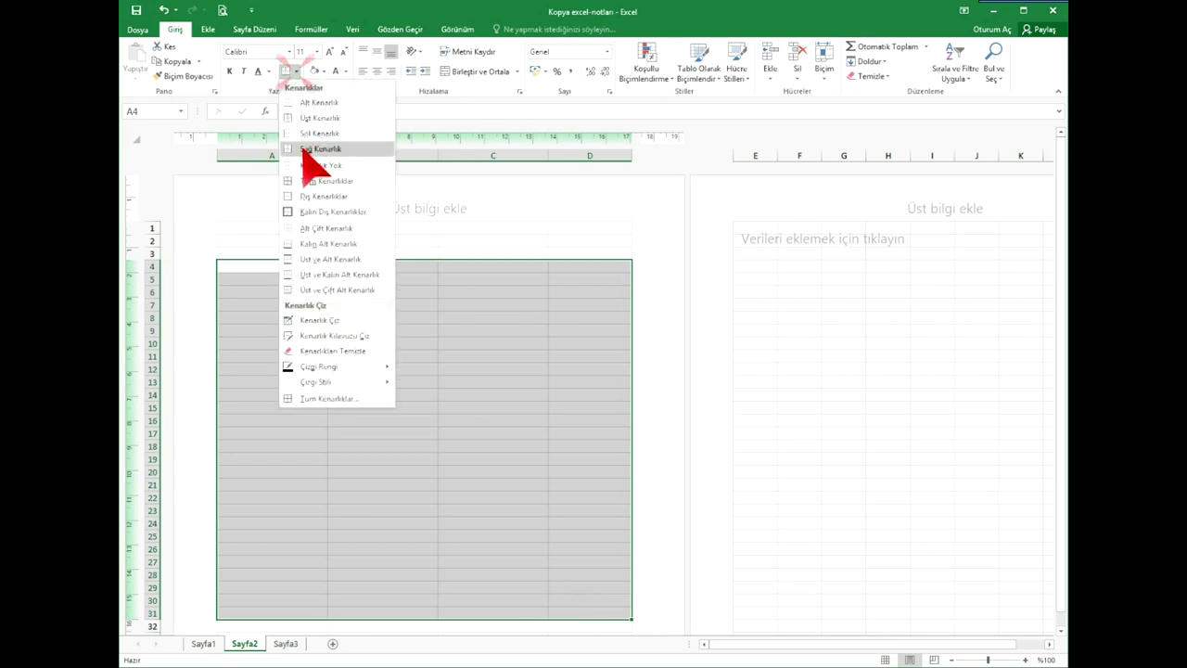
click(313, 184)
click(371, 381)
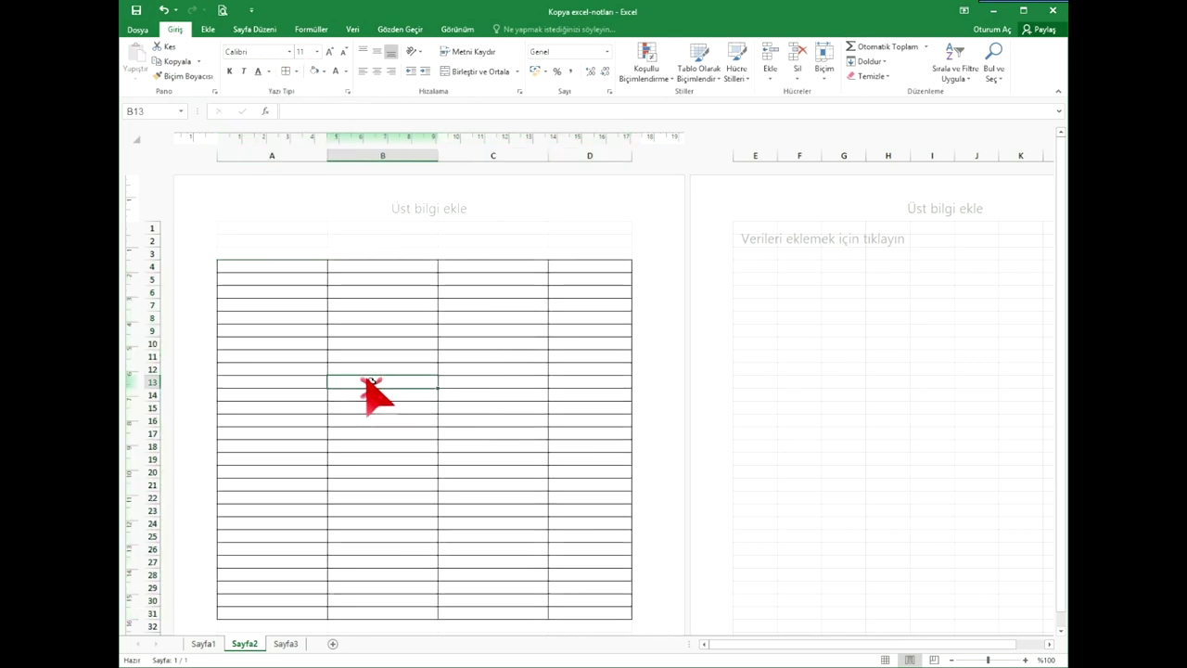
scroll(370, 386, down, 3)
mouse_move(156, 486)
mouse_down()
mouse_move(130, 225)
mouse_move(158, 297)
mouse_up()
Set print scaling to 'Sayfayı Bir Sayfaya Sığdır' in File > Print and return to Sayfa2.
click(133, 28)
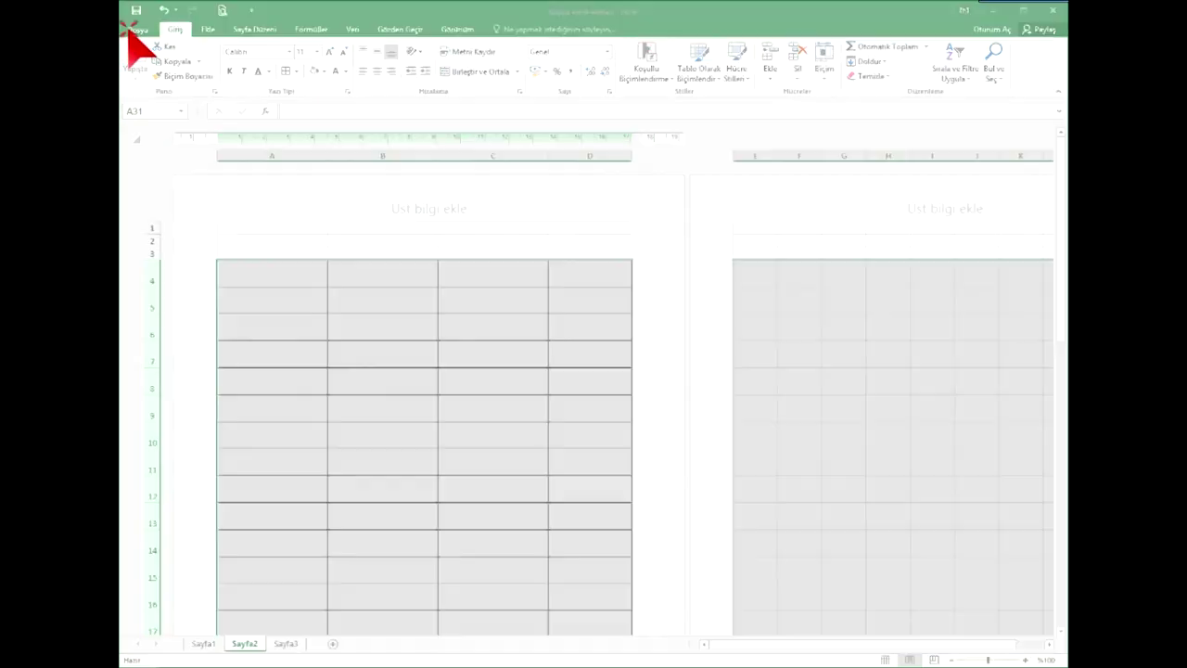
click(146, 183)
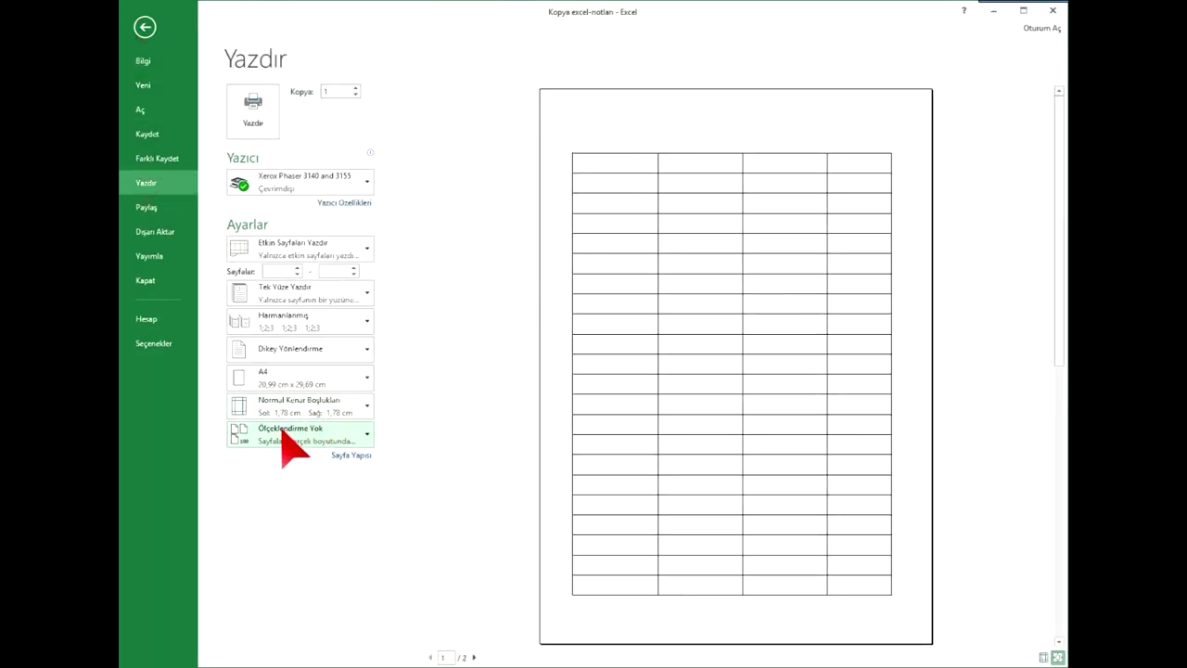
click(283, 432)
click(267, 502)
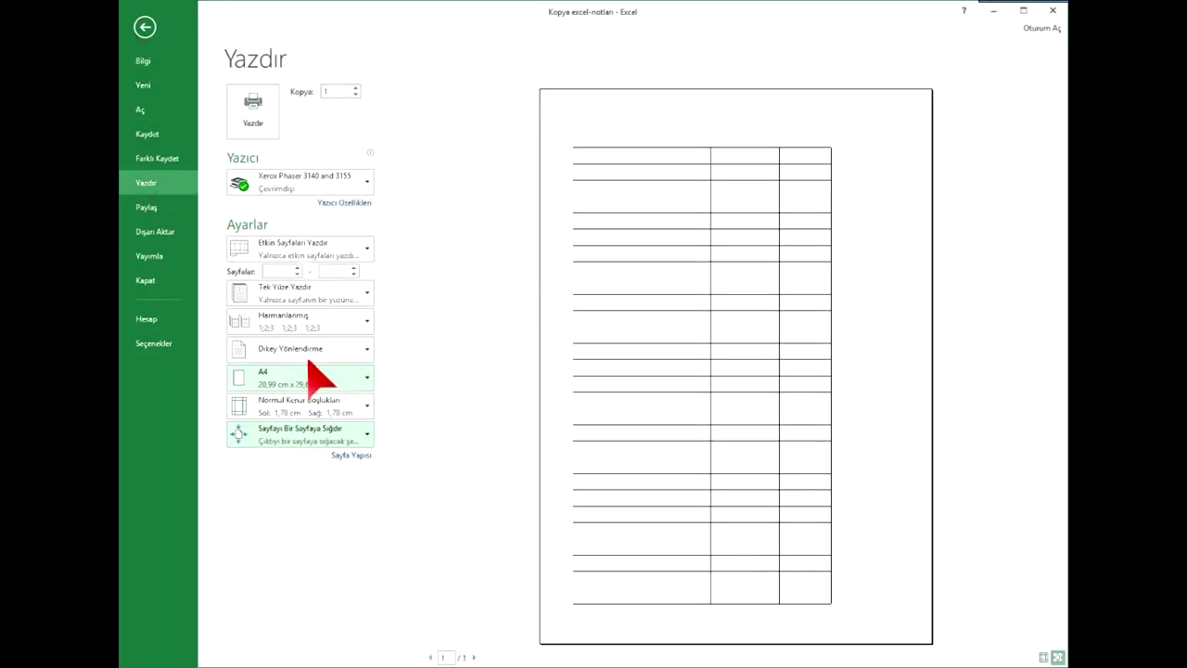
click(267, 428)
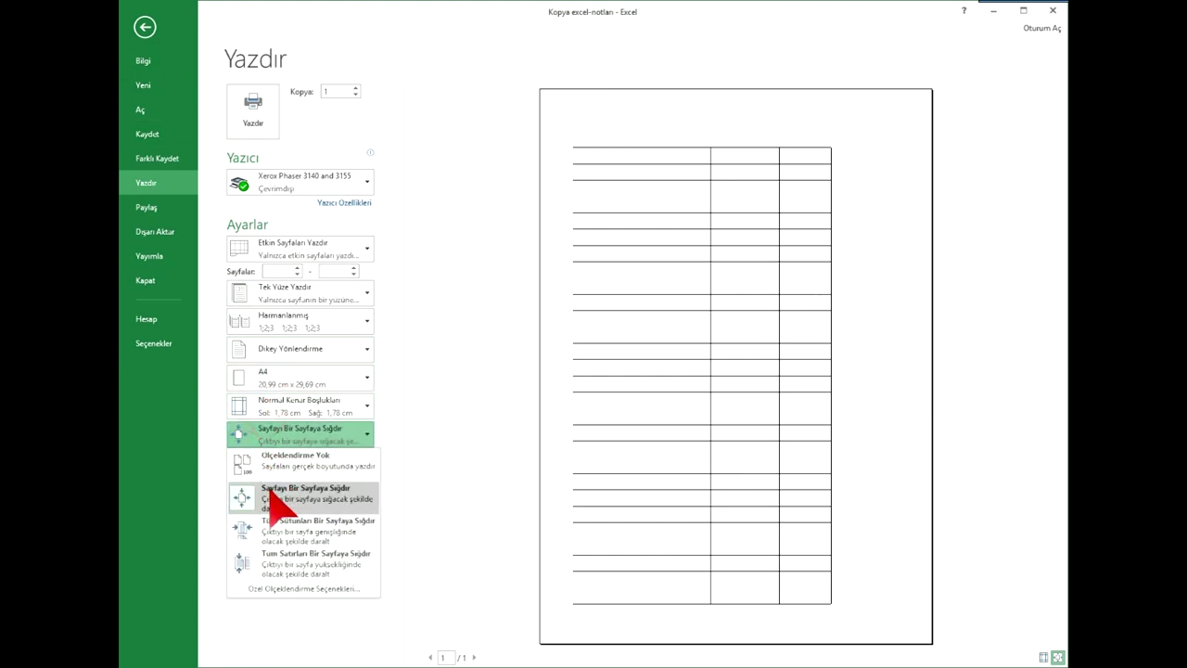
click(268, 487)
click(144, 28)
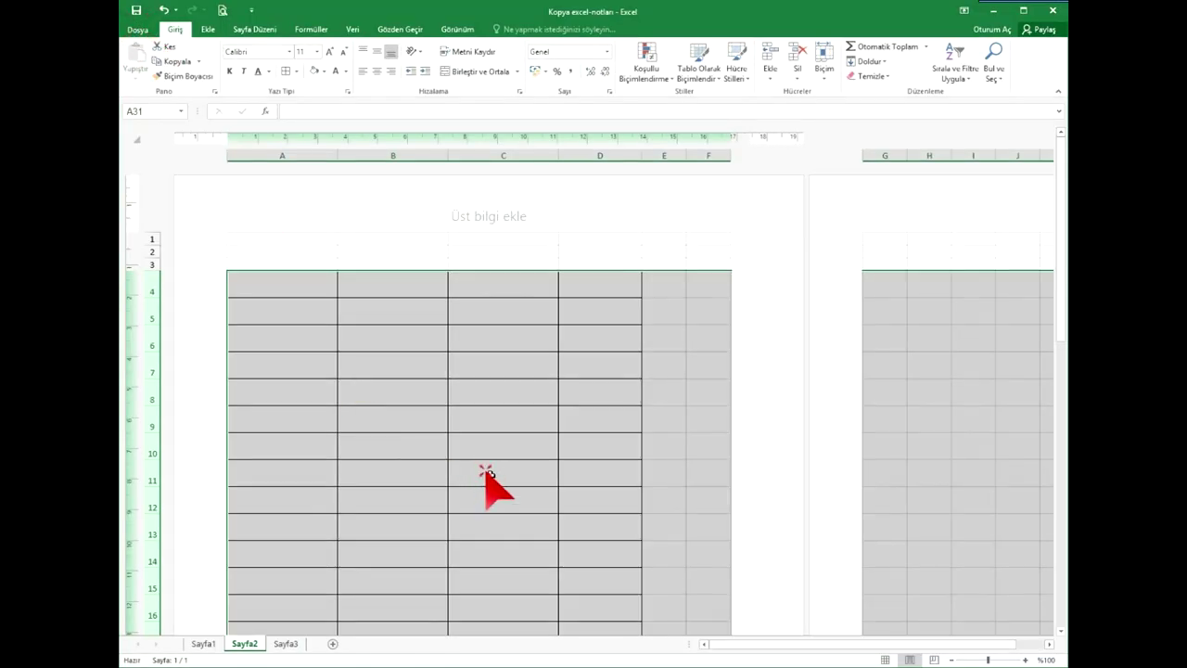
Deselect the table and scroll over Sayfa2 to inspect the bordered four-column table.
click(483, 469)
scroll(484, 470, down, 5)
scroll(483, 463, down, 5)
scroll(484, 454, up, 5)
scroll(483, 434, up, 3)
scroll(483, 434, up, 2)
scroll(481, 434, up, 2)
ctrl+scroll(479, 432, down, 1)
scroll(417, 417, up, 2)
ctrl+scroll(363, 368, down, 1)
scroll(348, 357, down, 2)
scroll(327, 376, up, 2)
ctrl+scroll(316, 399, up, 1)
ctrl+scroll(301, 353, up, 1)
ctrl+scroll(291, 318, up, 1)
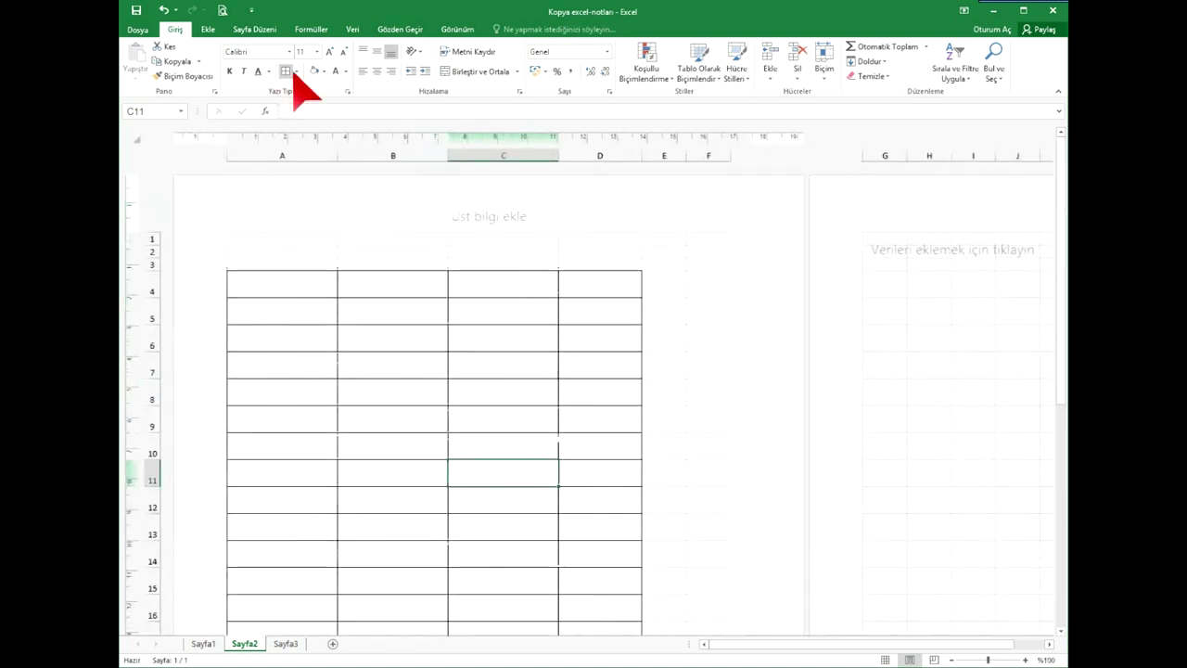
Switch Sayfa2 from Page Layout back to Normal view.
click(454, 29)
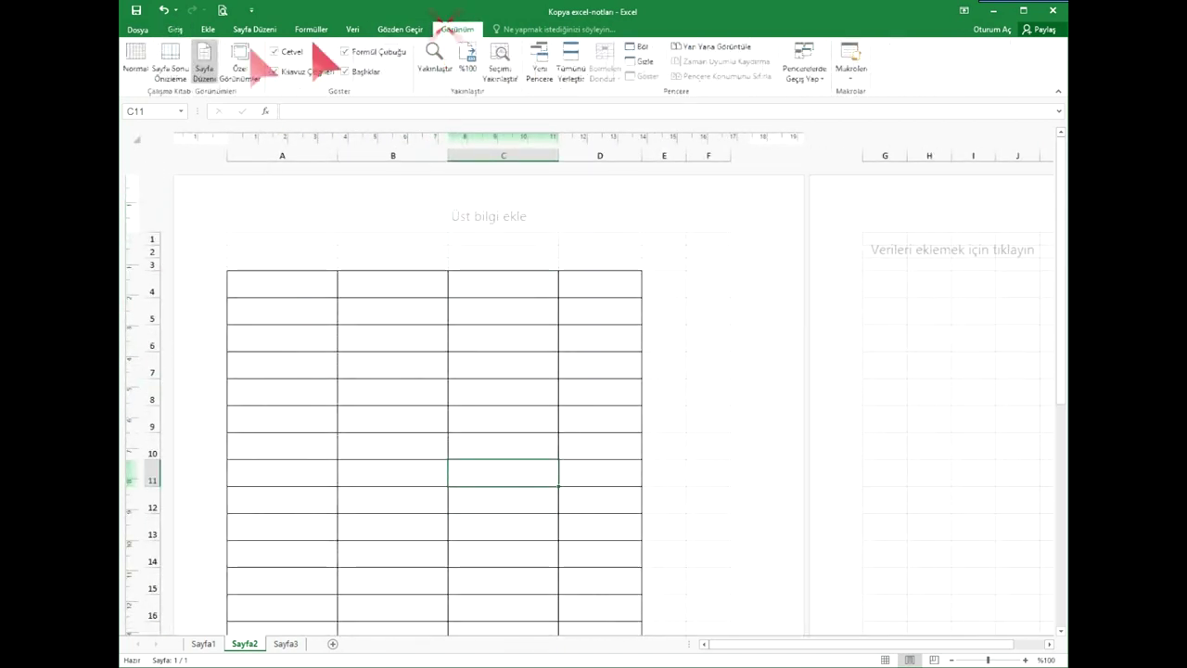
click(135, 65)
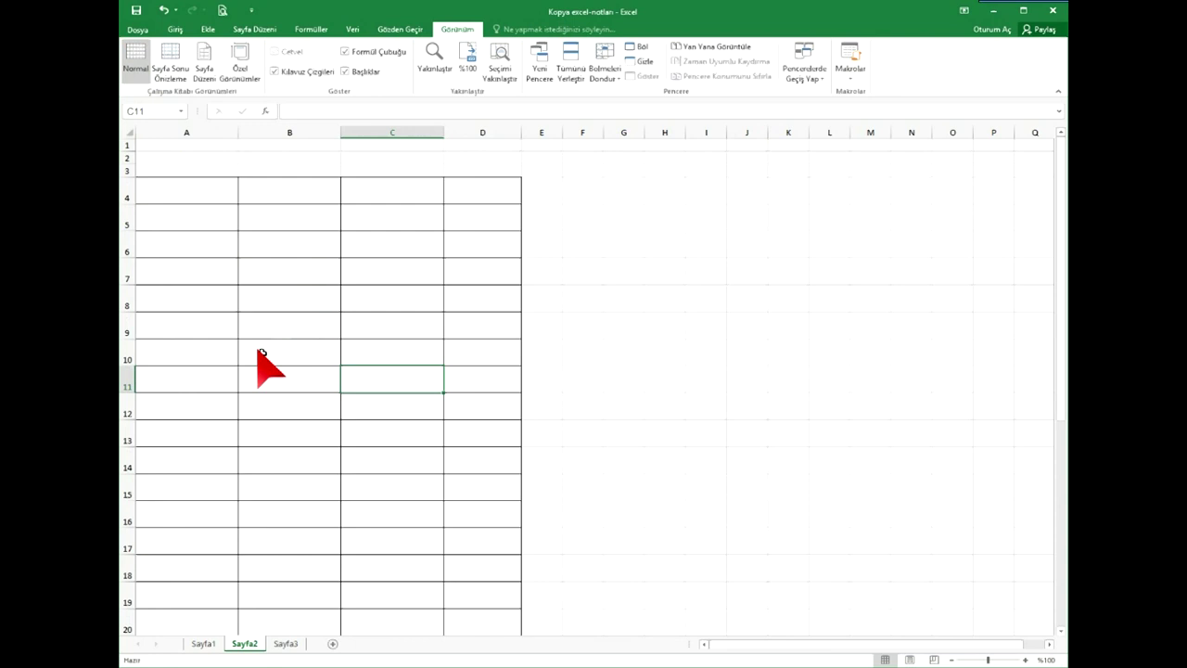
ctrl+scroll(303, 357, down, 3)
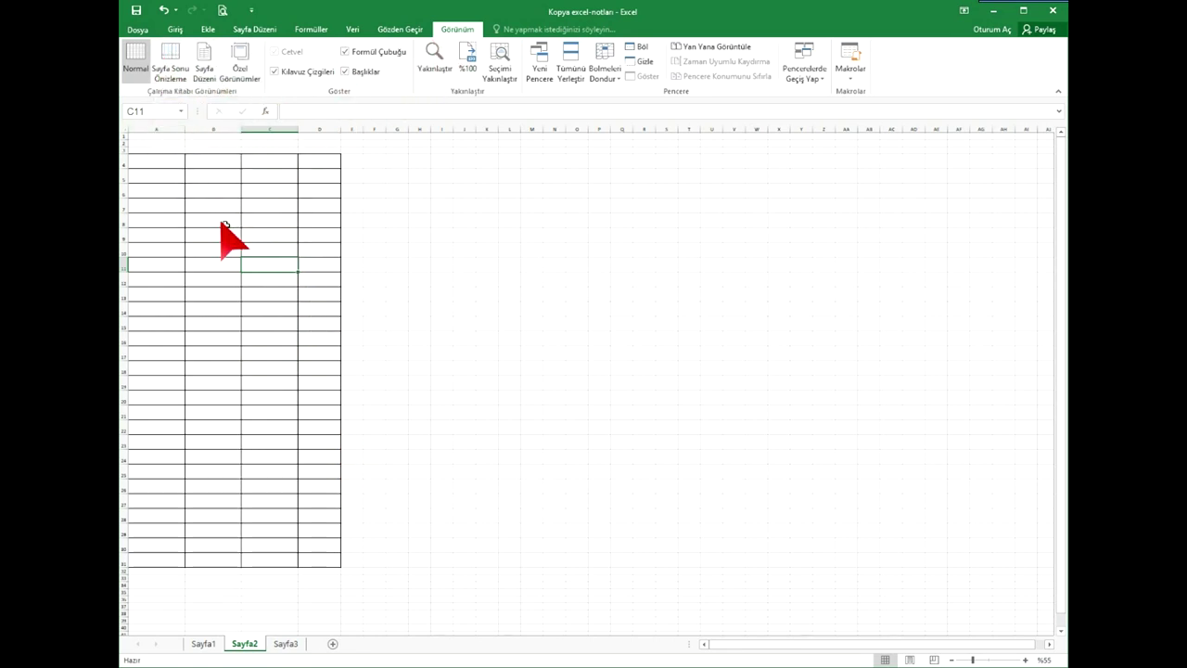
ctrl+scroll(224, 225, up, 1)
ctrl+scroll(223, 226, up, 1)
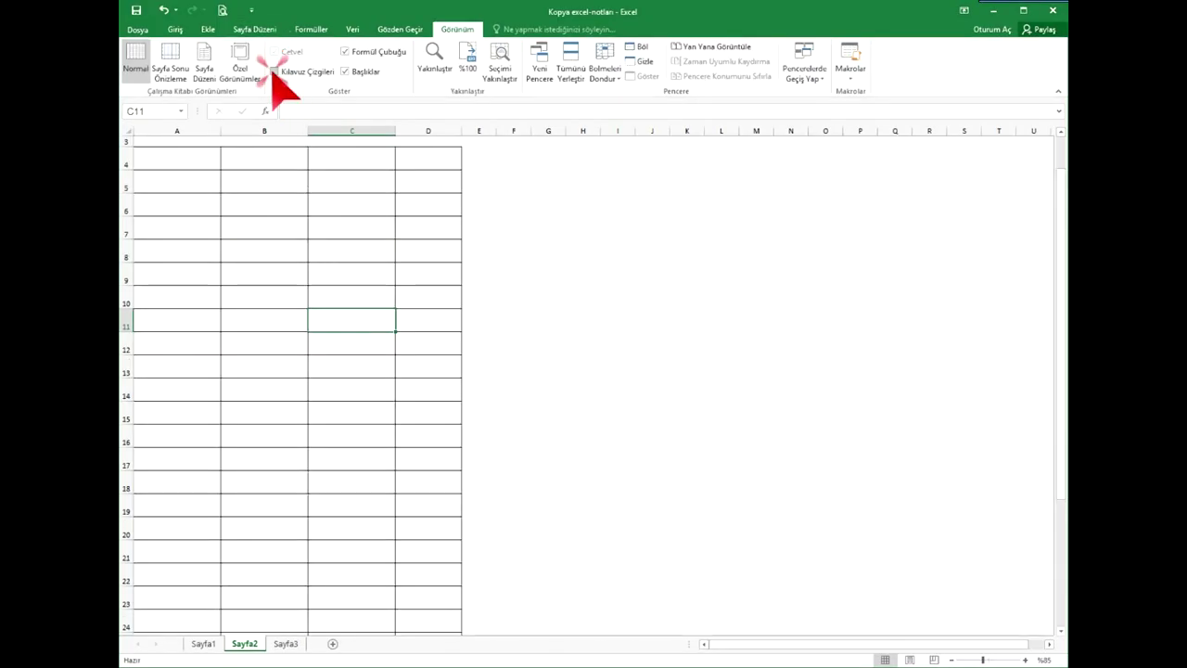
click(272, 70)
click(685, 274)
click(583, 367)
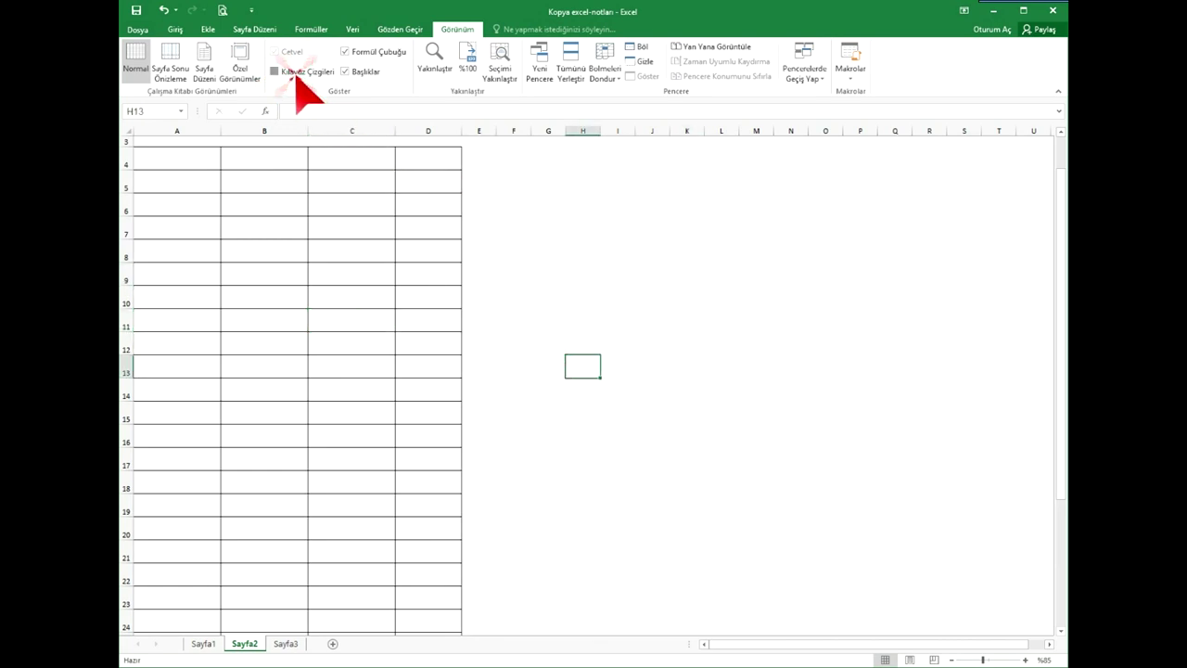
click(295, 73)
click(351, 72)
click(349, 72)
click(349, 72)
click(349, 73)
click(349, 73)
click(349, 73)
click(356, 52)
click(356, 52)
click(357, 53)
click(357, 53)
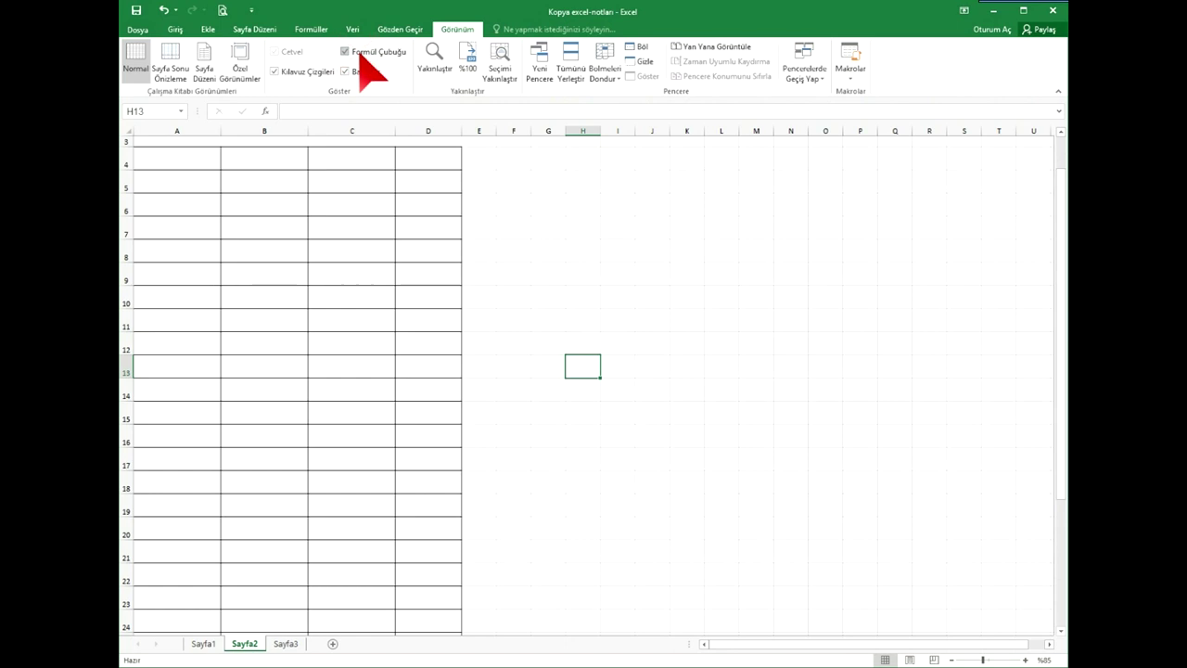
click(393, 223)
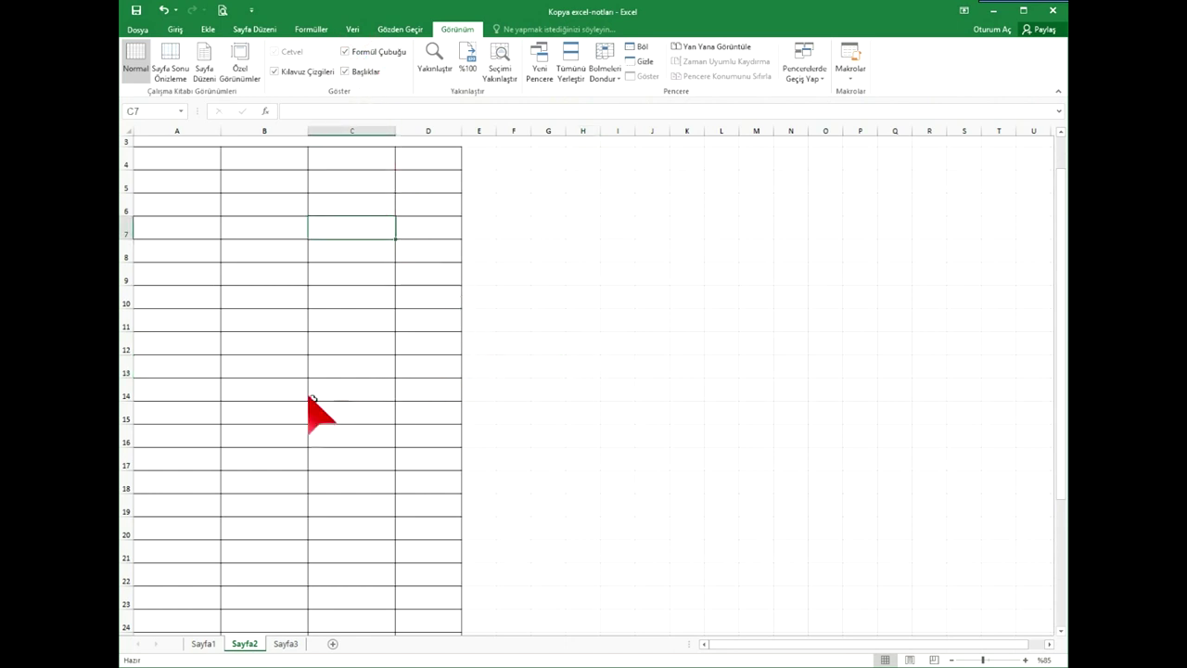
Switch to Sayfa1, set it to Normal view and scroll through the formula notes.
click(205, 646)
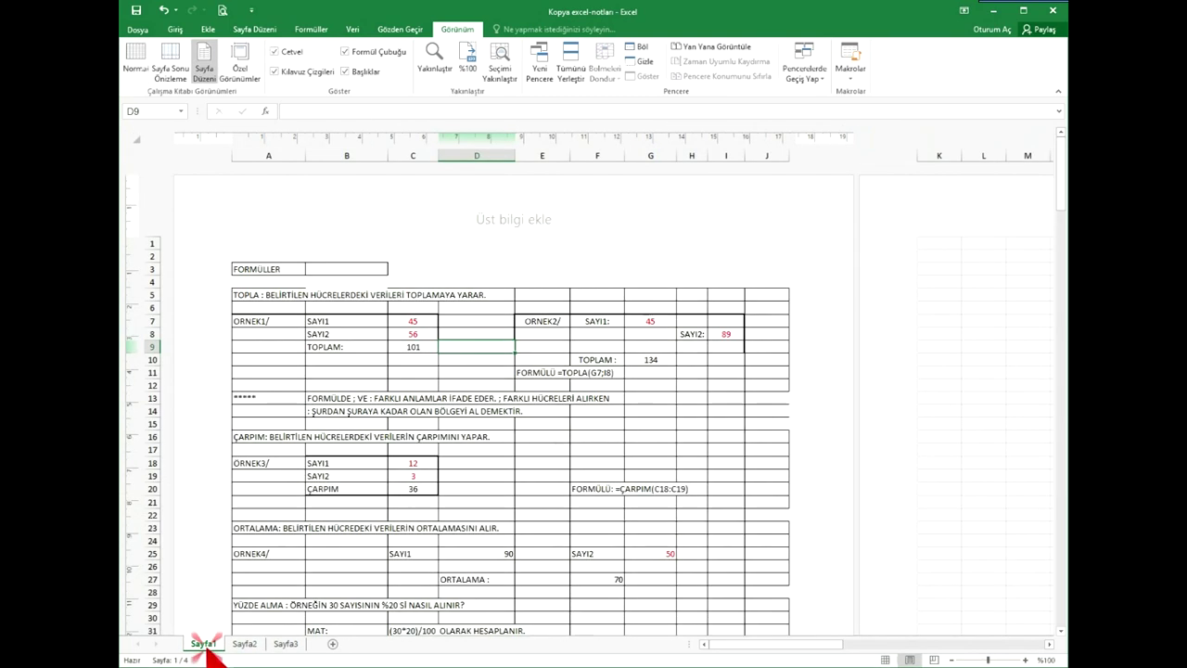
click(135, 58)
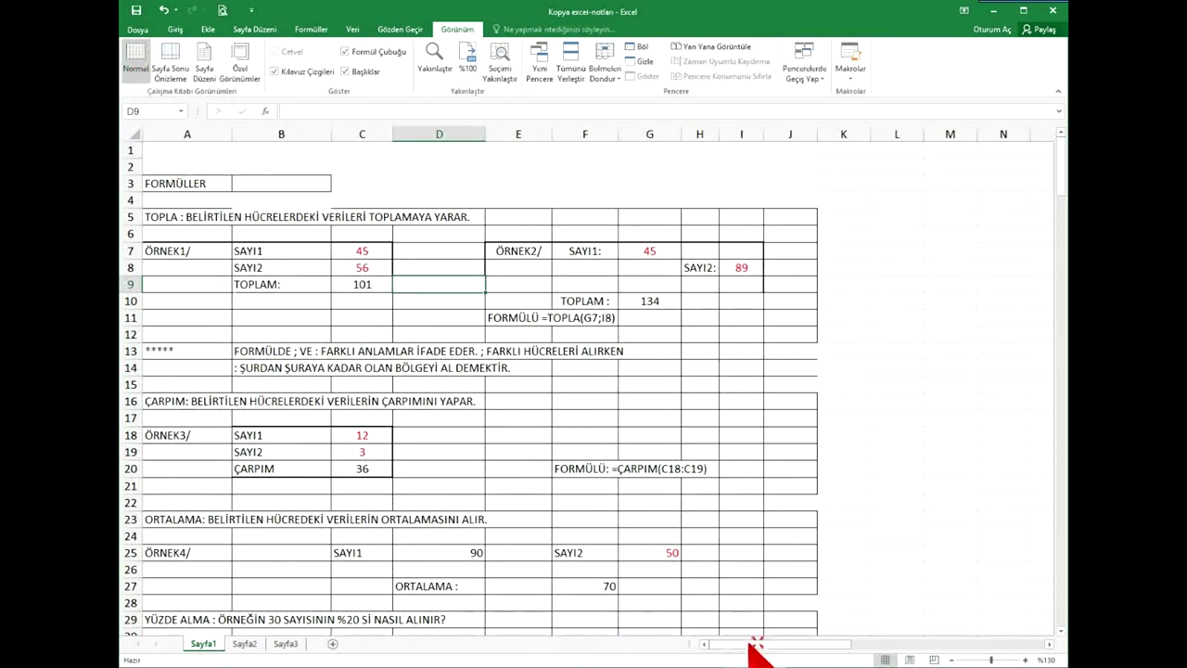
scroll(603, 477, down, 5)
scroll(604, 504, down, 14)
scroll(603, 504, down, 8)
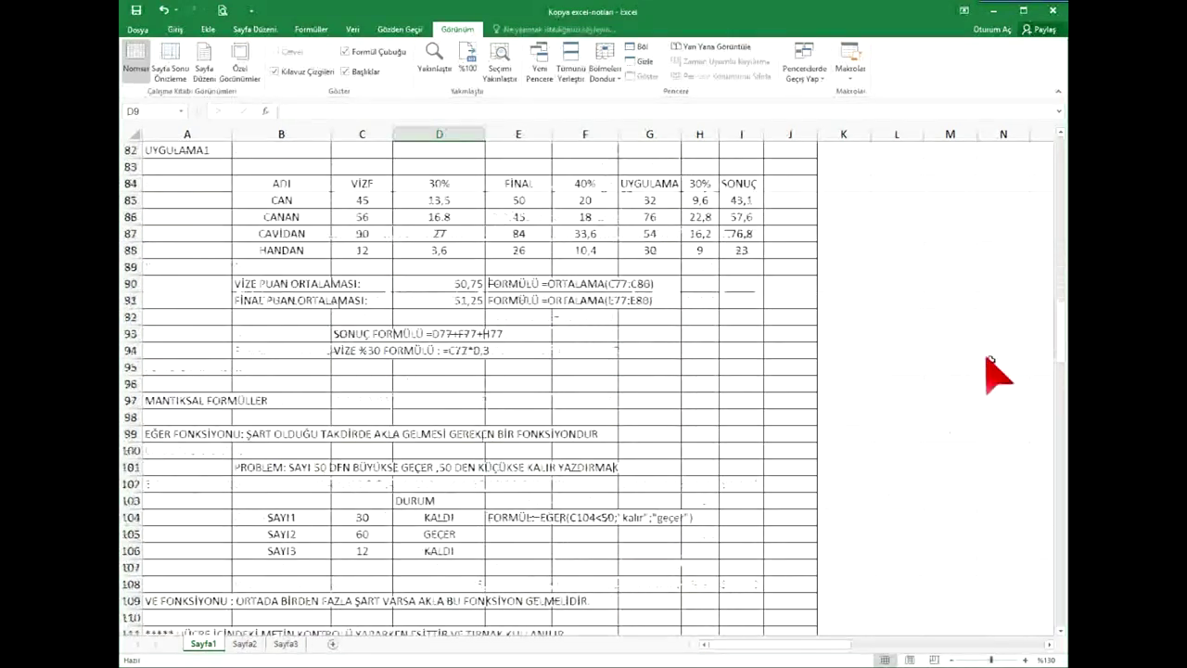
mouse_move(1063, 358)
mouse_down()
mouse_move(1029, 542)
mouse_move(1015, 206)
mouse_up()
scroll(1009, 492, up, 20)
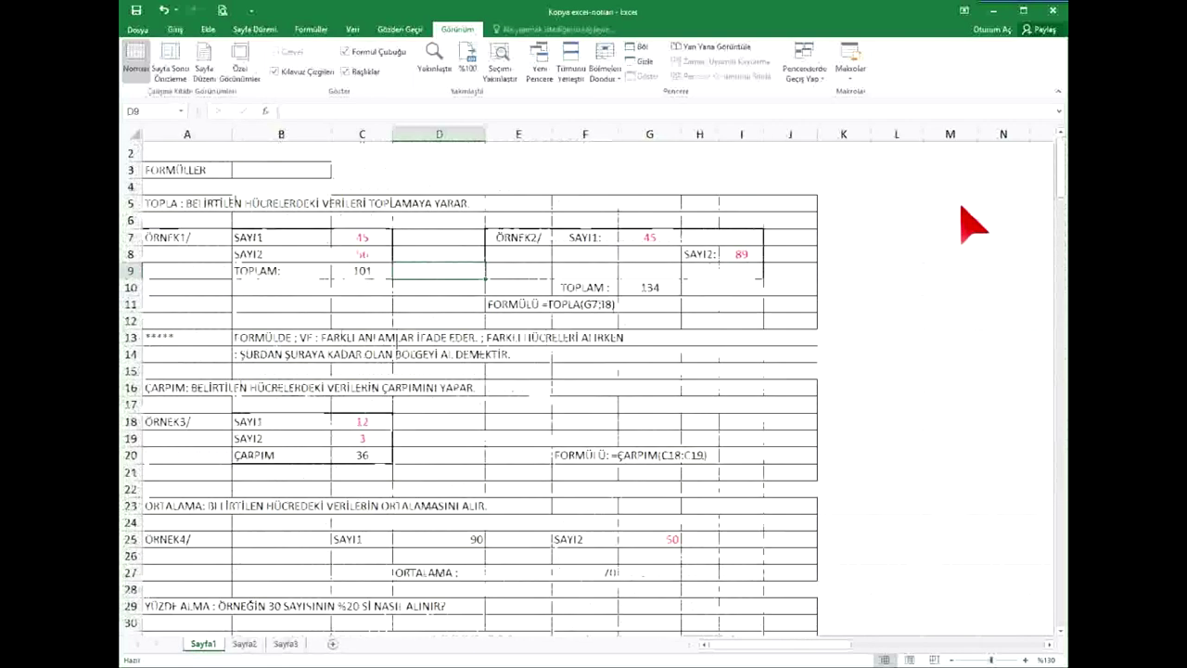
Try a four-pane split at D9, then remove it and return to Normal view.
click(640, 48)
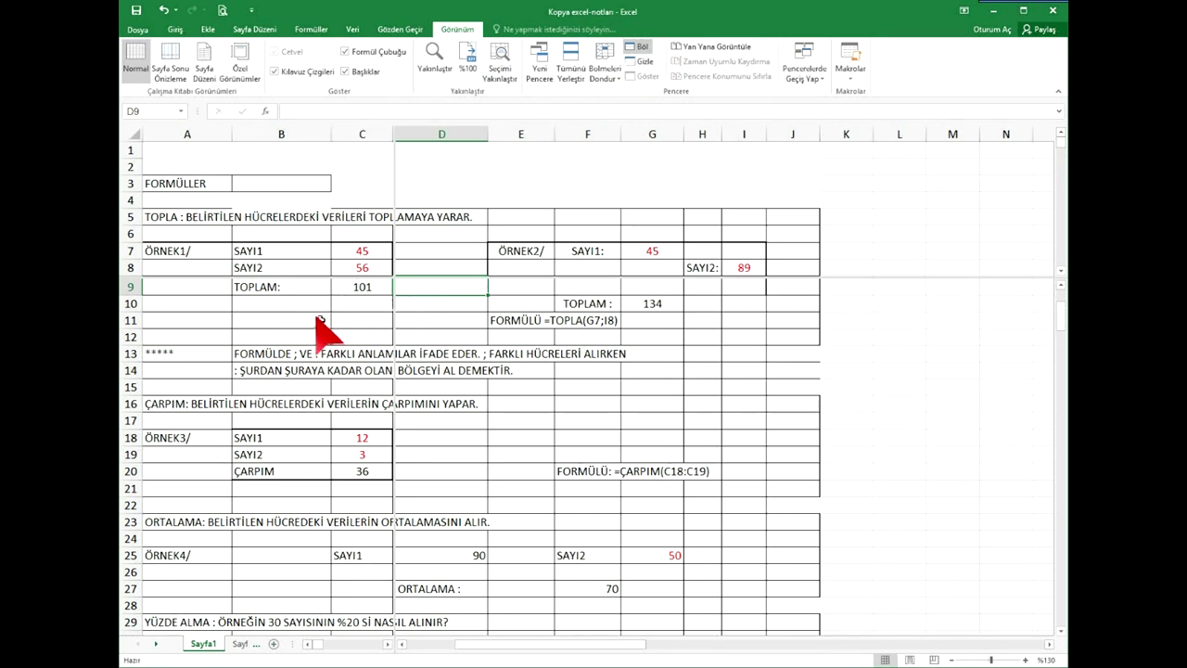
key(alt+w)
key(p)
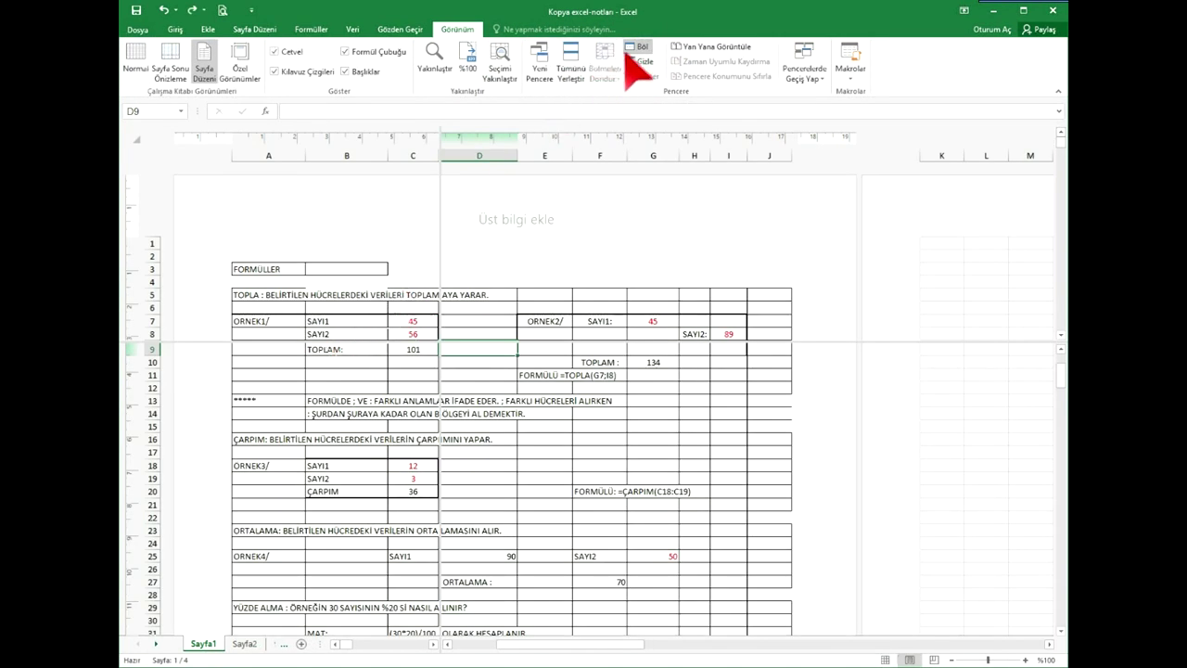
click(635, 48)
click(135, 60)
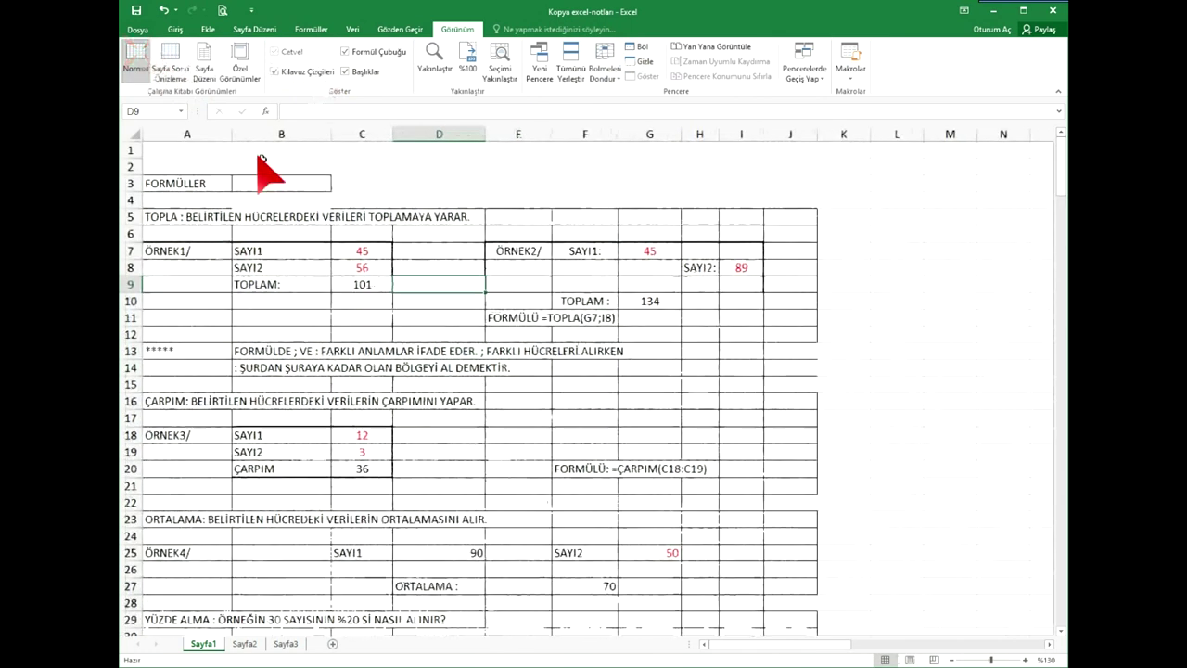
Split Sayfa1 into two panes above row 15 and scroll the lower pane down.
click(128, 388)
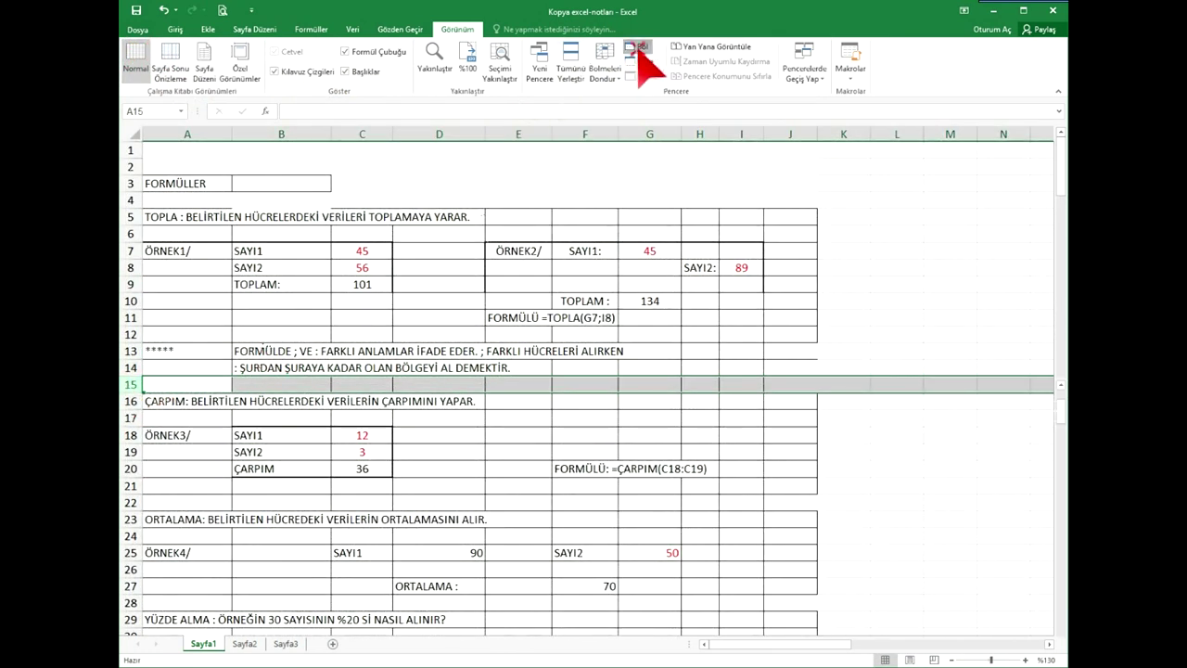
click(320, 385)
scroll(375, 432, down, 2)
scroll(376, 432, down, 5)
scroll(392, 451, down, 6)
scroll(392, 451, down, 6)
scroll(399, 463, down, 6)
scroll(399, 464, down, 4)
scroll(422, 524, down, 5)
scroll(422, 524, down, 5)
scroll(425, 525, down, 4)
scroll(427, 527, down, 7)
scroll(432, 528, down, 4)
scroll(431, 528, down, 3)
scroll(424, 503, down, 1)
scroll(413, 418, down, 3)
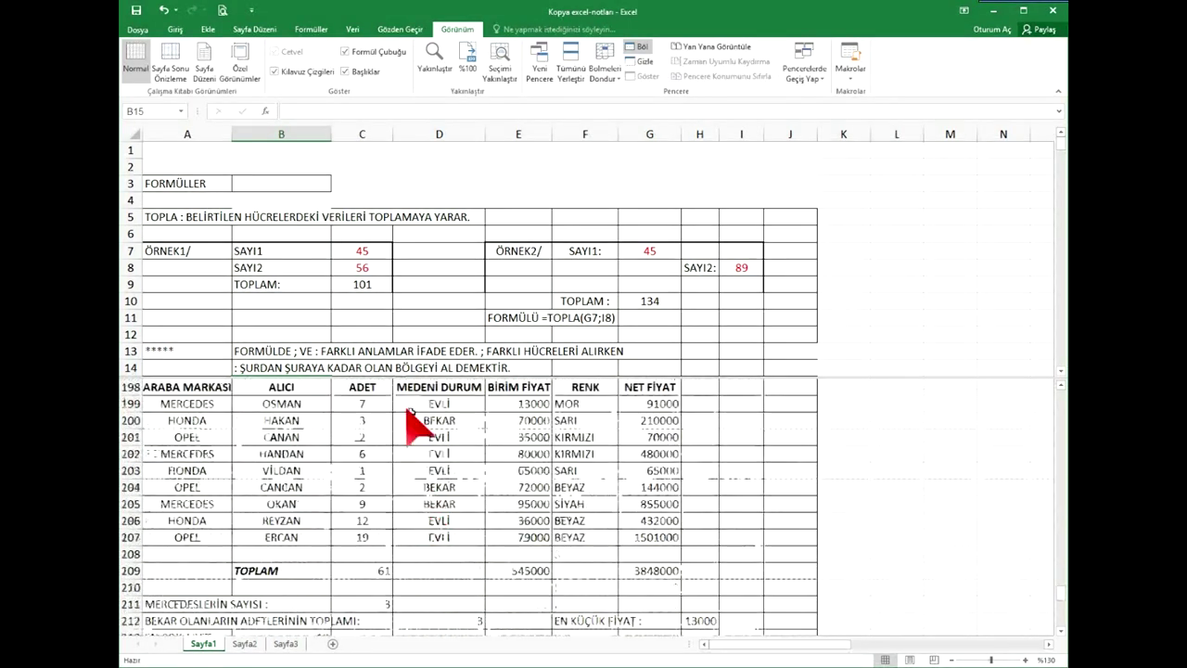
Select C9 in the upper pane and D205 in the car table, then scroll the lower pane back up.
click(378, 280)
click(436, 504)
scroll(436, 510, down, 5)
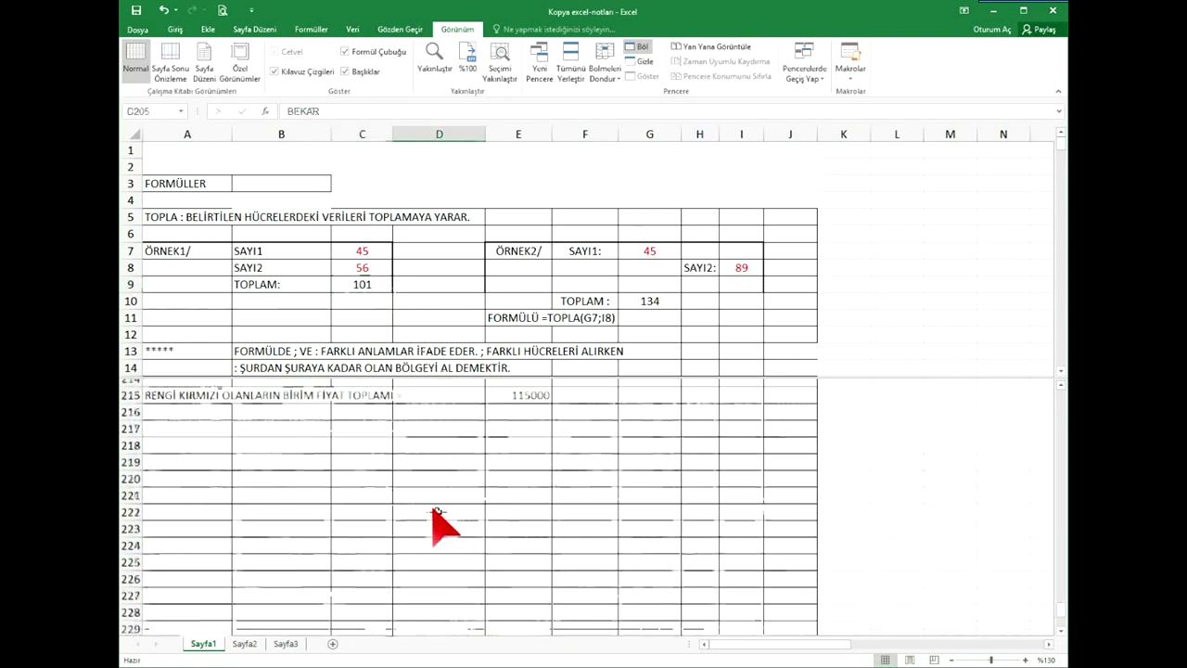
scroll(436, 511, up, 1)
scroll(437, 512, up, 7)
scroll(451, 512, up, 2)
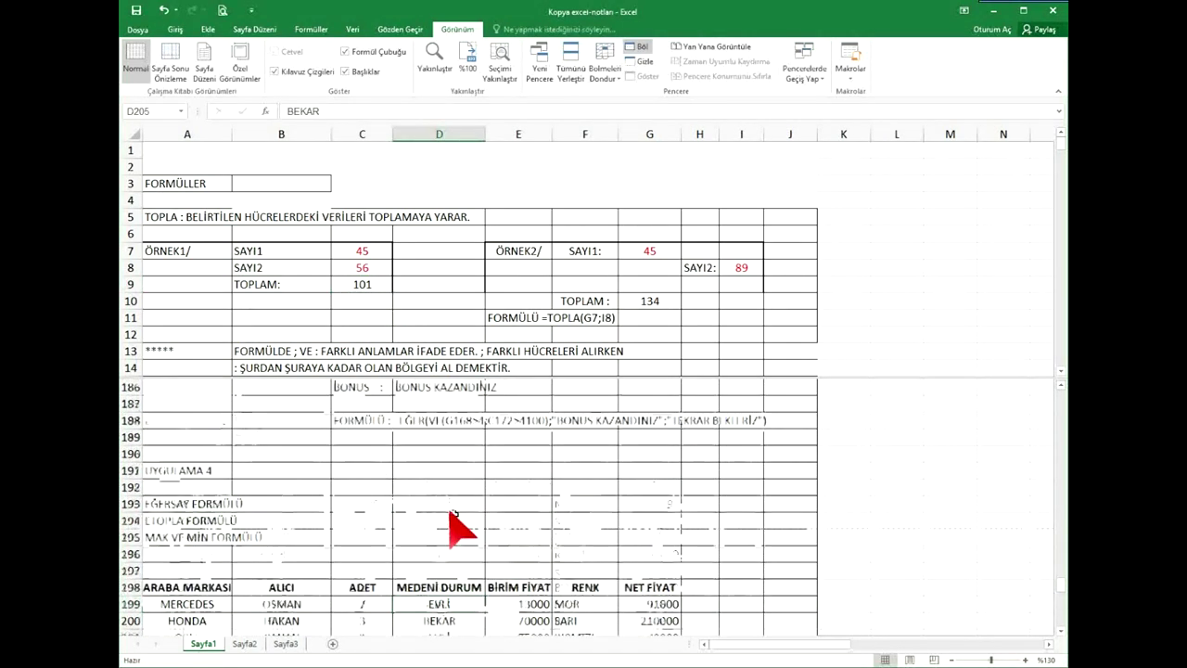
scroll(454, 524, up, 9)
scroll(454, 524, up, 7)
scroll(455, 524, up, 13)
scroll(454, 524, up, 5)
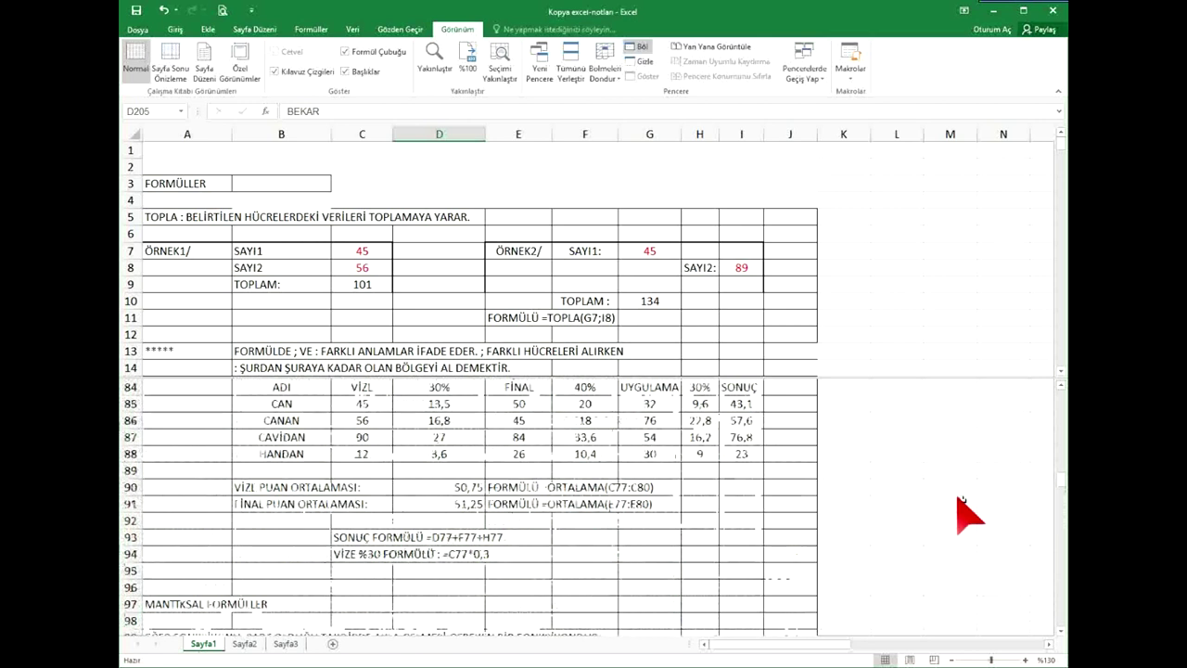
drag(1061, 492, 1063, 399)
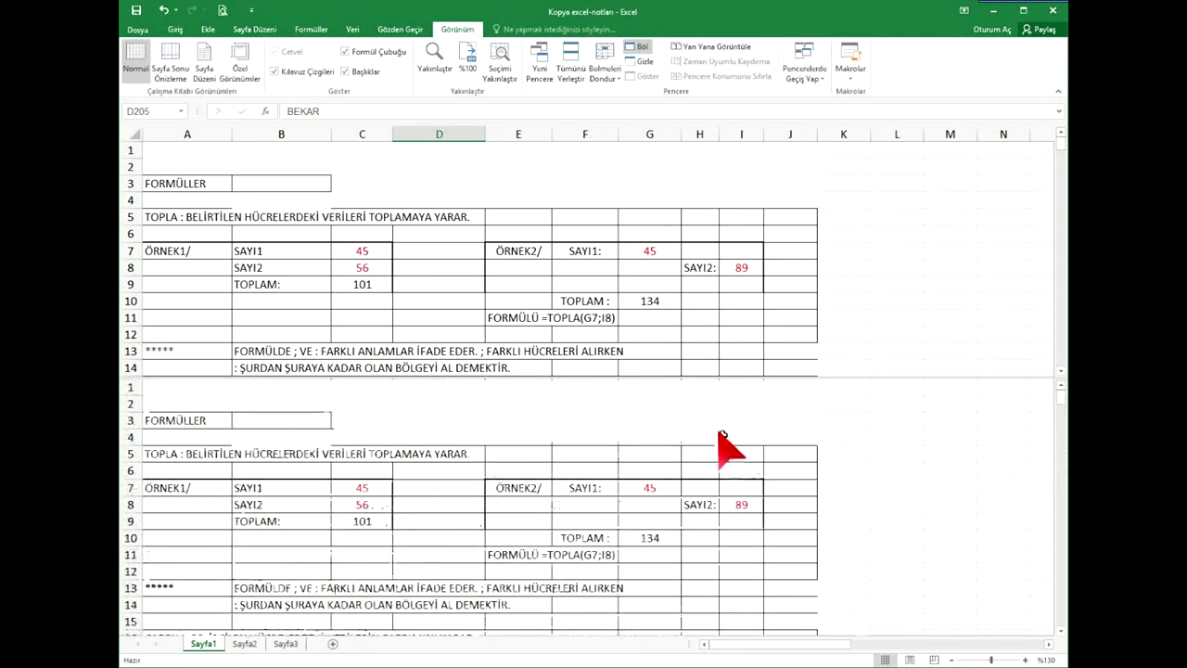
Change G7 to 85 so the TOPLAM total becomes 174.
click(650, 492)
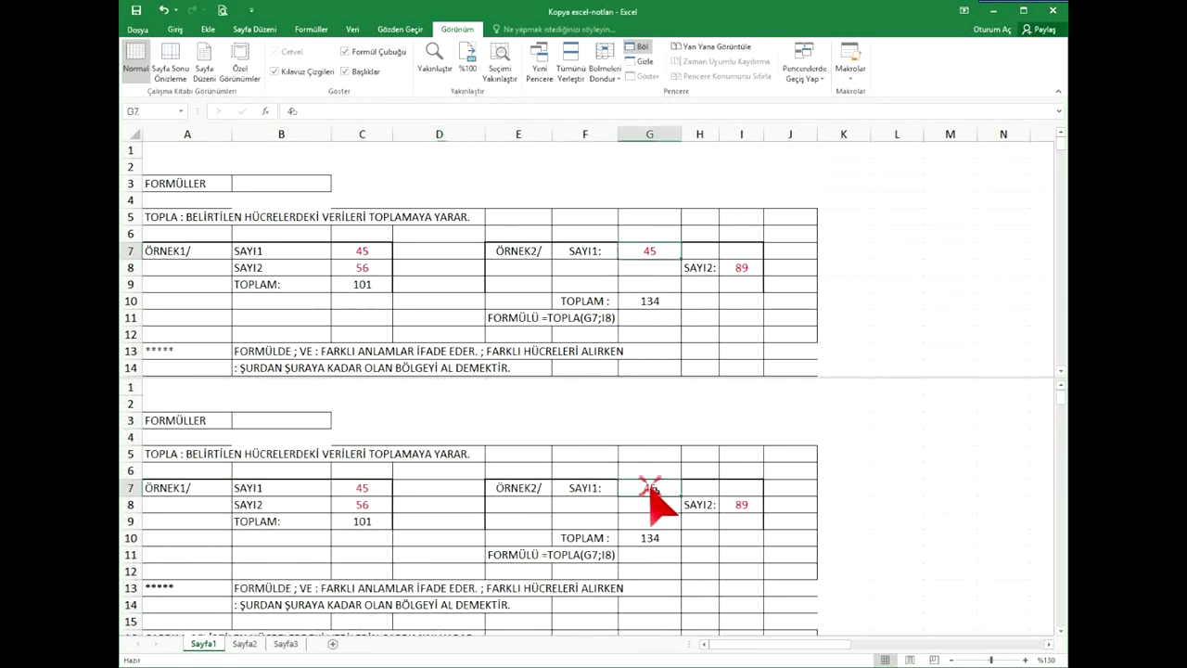
text(85)
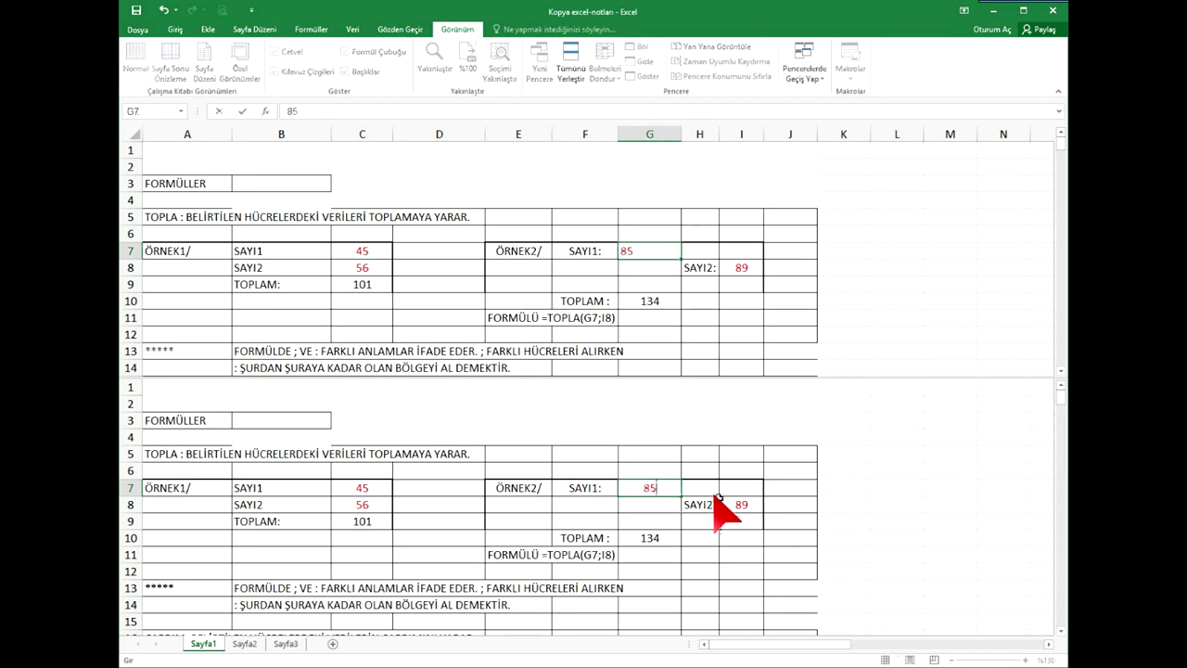
key(Return)
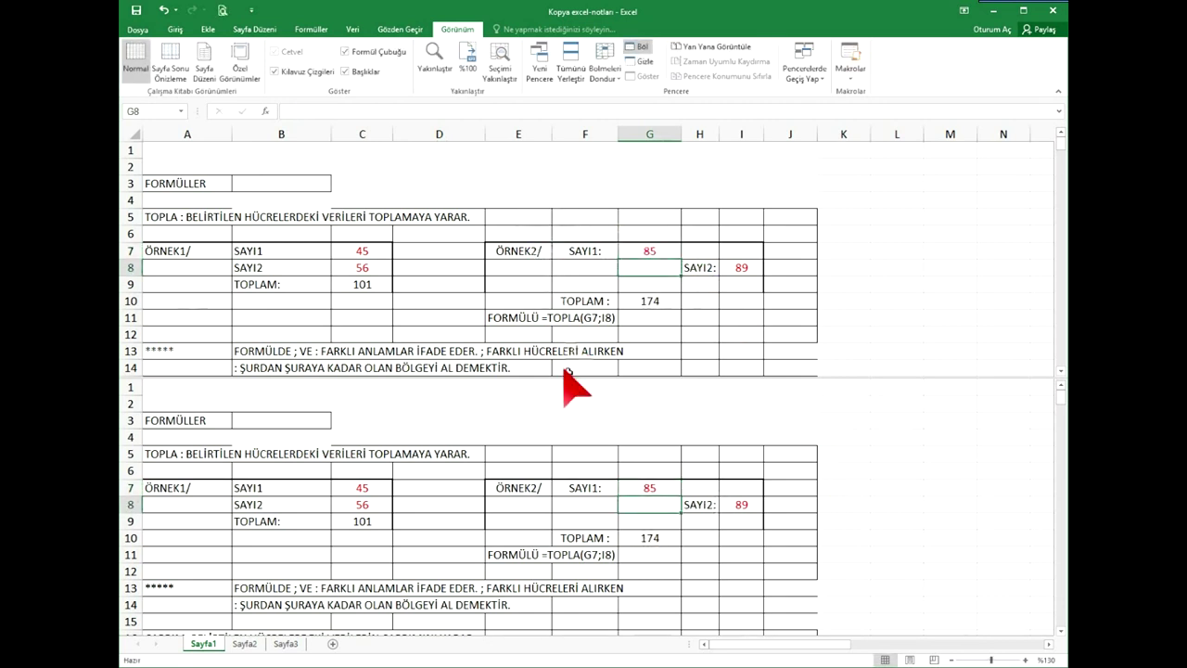
scroll(547, 496, down, 5)
scroll(588, 451, down, 12)
scroll(593, 483, down, 9)
scroll(598, 525, down, 10)
scroll(598, 524, down, 5)
scroll(598, 524, down, 7)
scroll(601, 527, down, 6)
scroll(603, 528, down, 13)
scroll(605, 533, down, 10)
scroll(612, 540, up, 5)
scroll(617, 538, up, 3)
Turn off the Böl split on Sayfa1 and select cell D10.
click(645, 46)
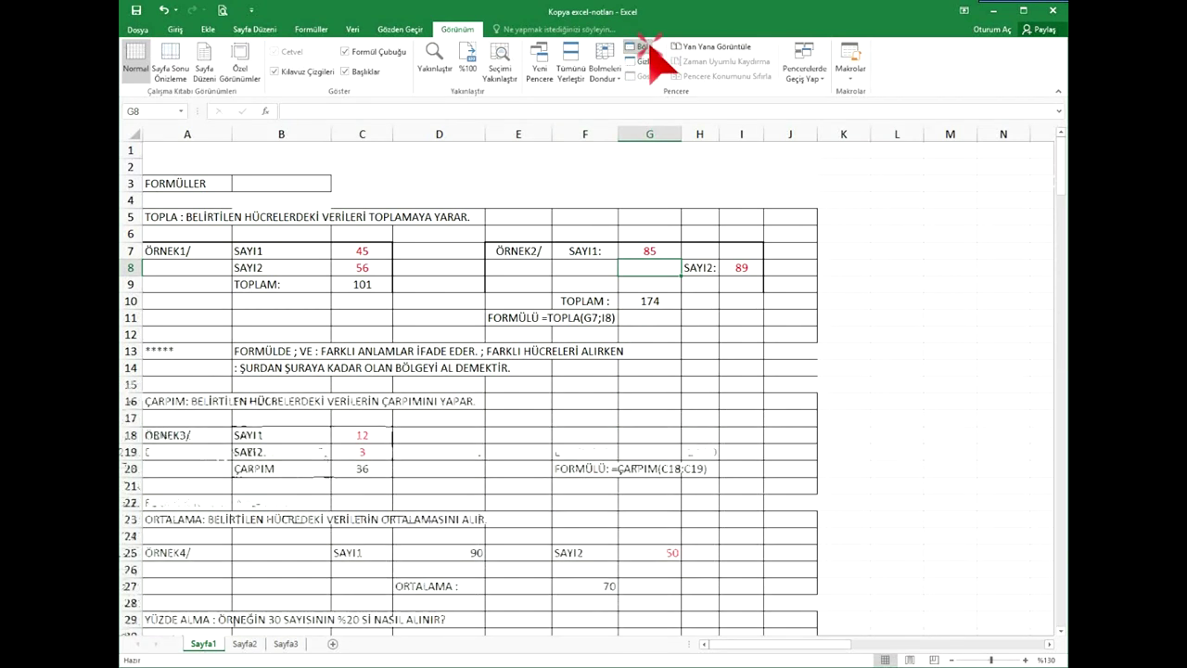
click(463, 301)
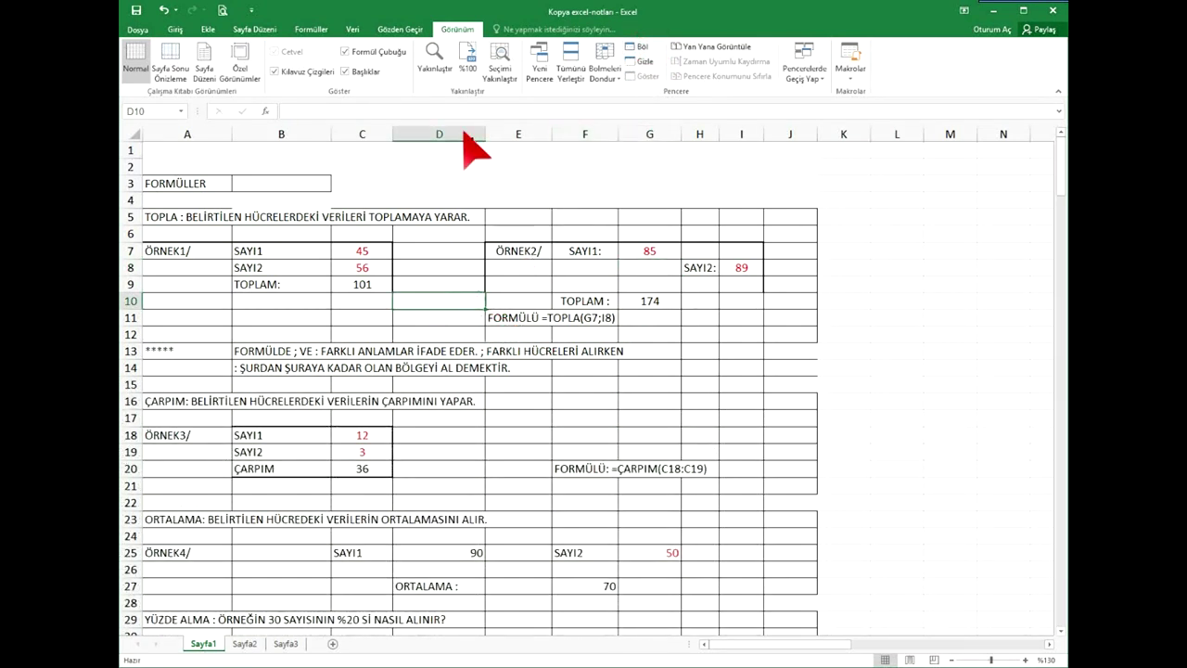